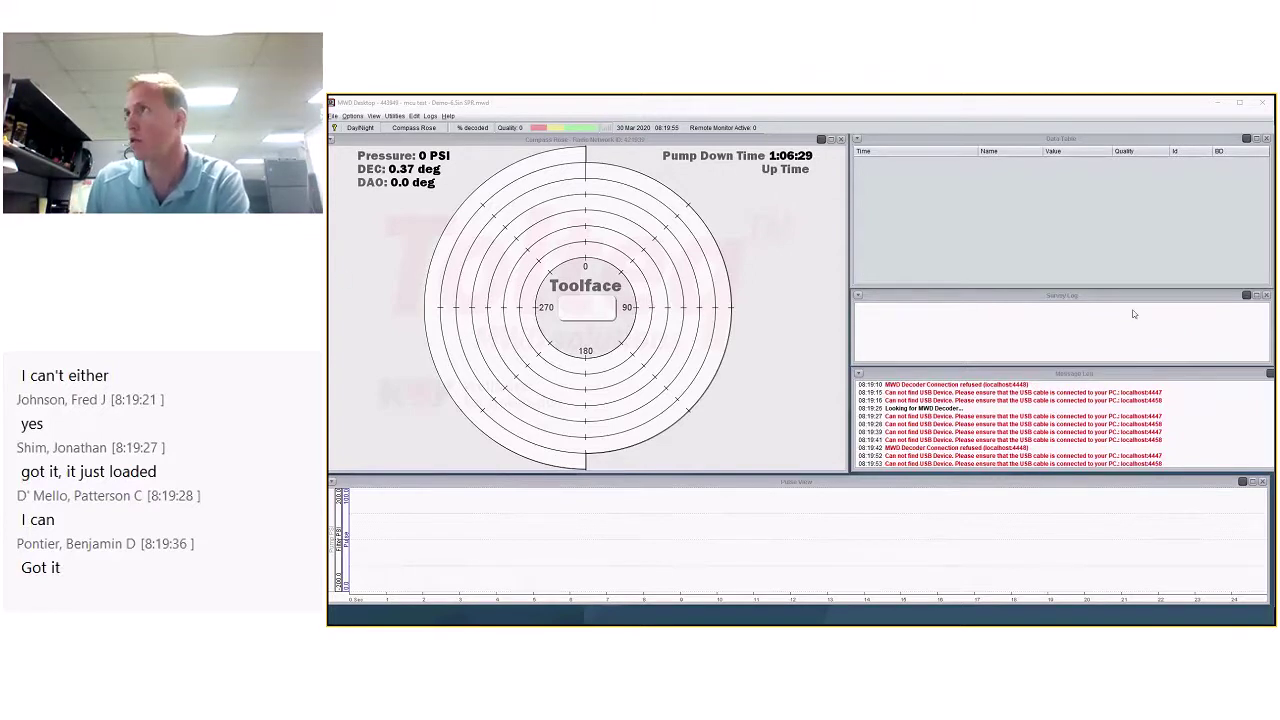
drag(788, 486, 790, 495)
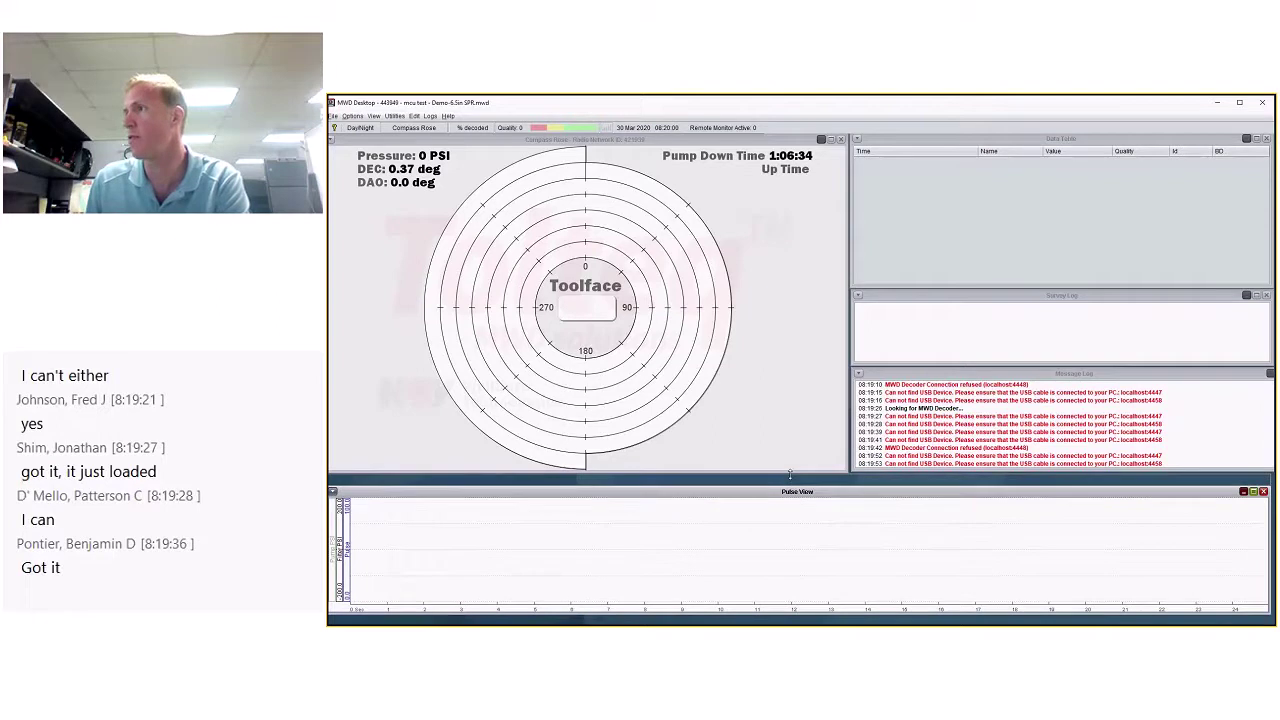
drag(790, 485, 790, 475)
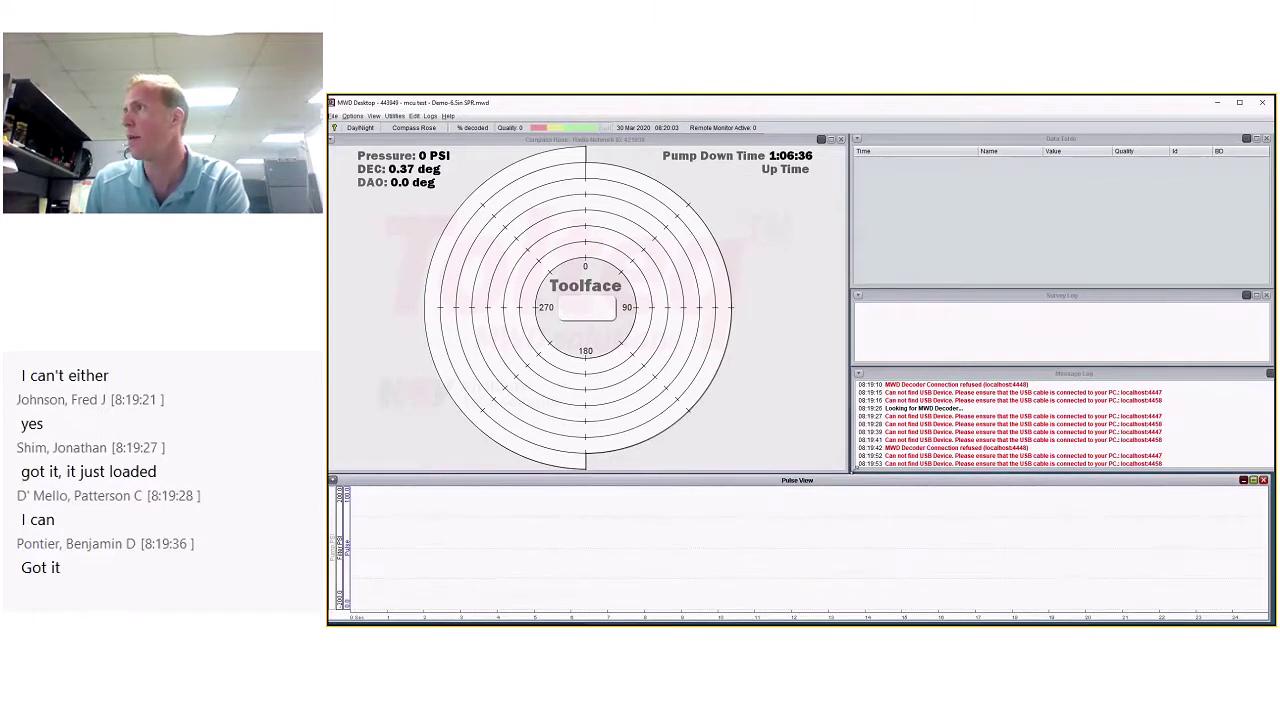
click(854, 469)
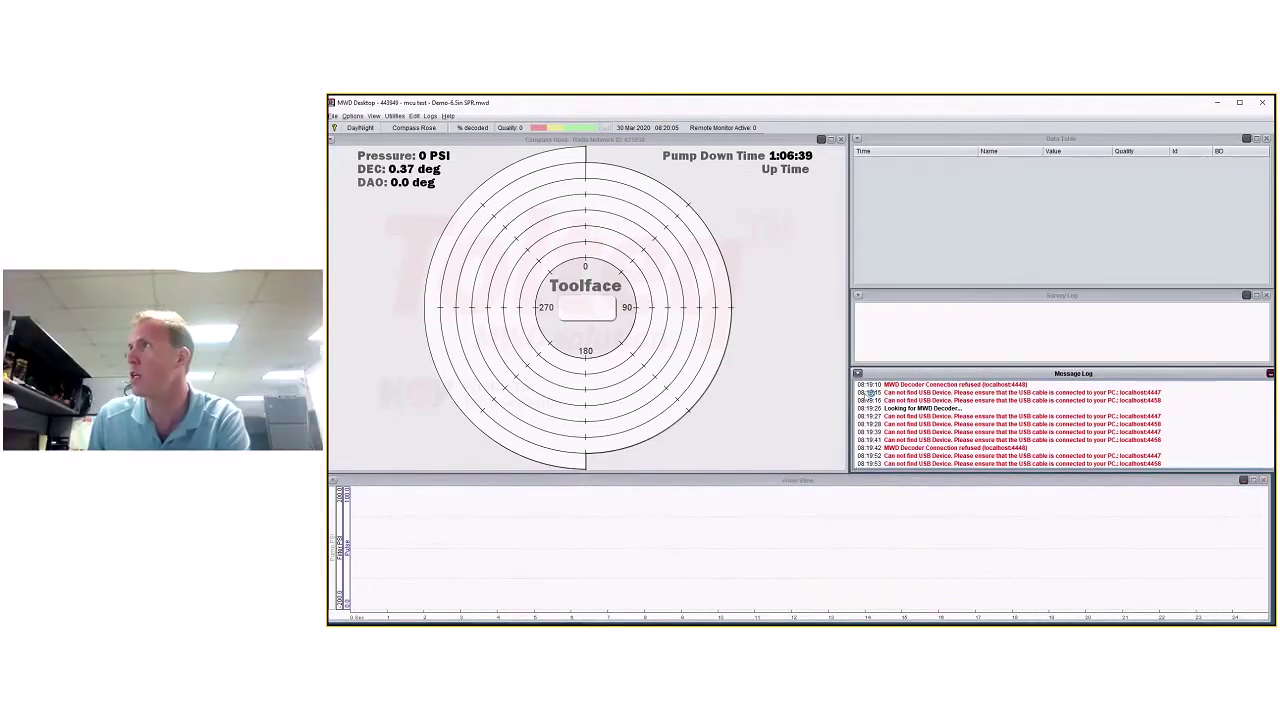
click(879, 296)
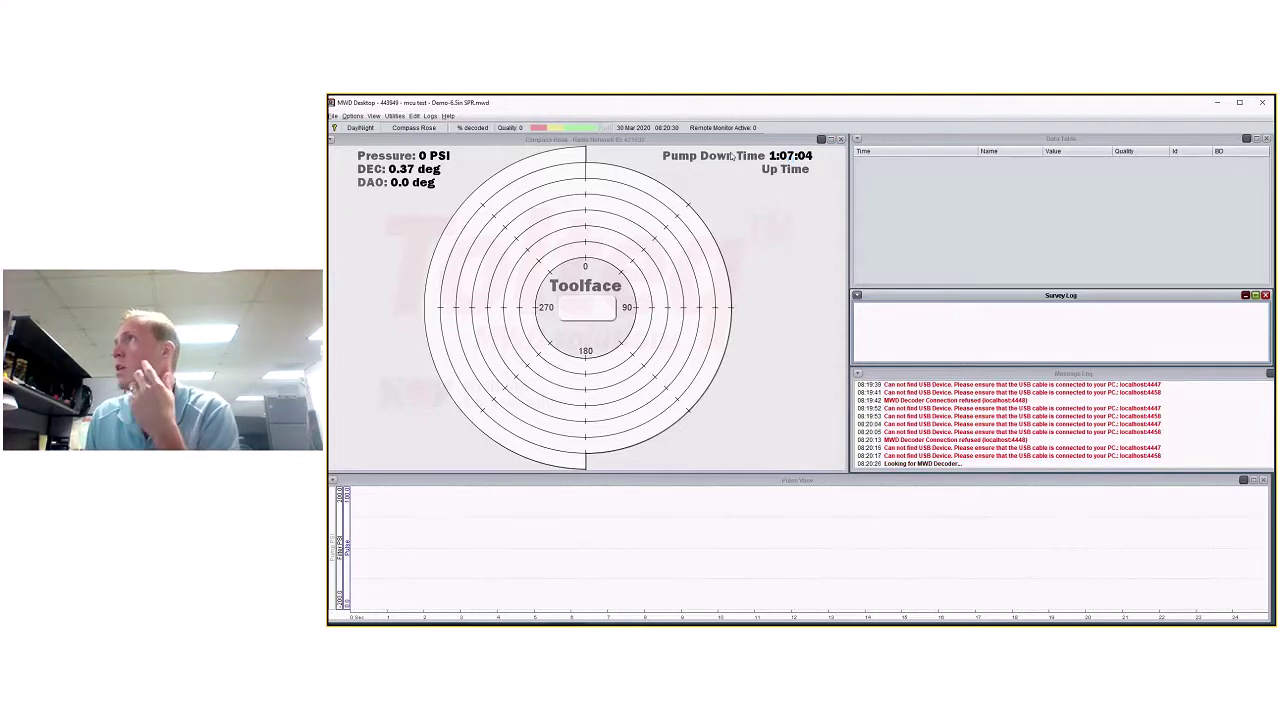
click(386, 130)
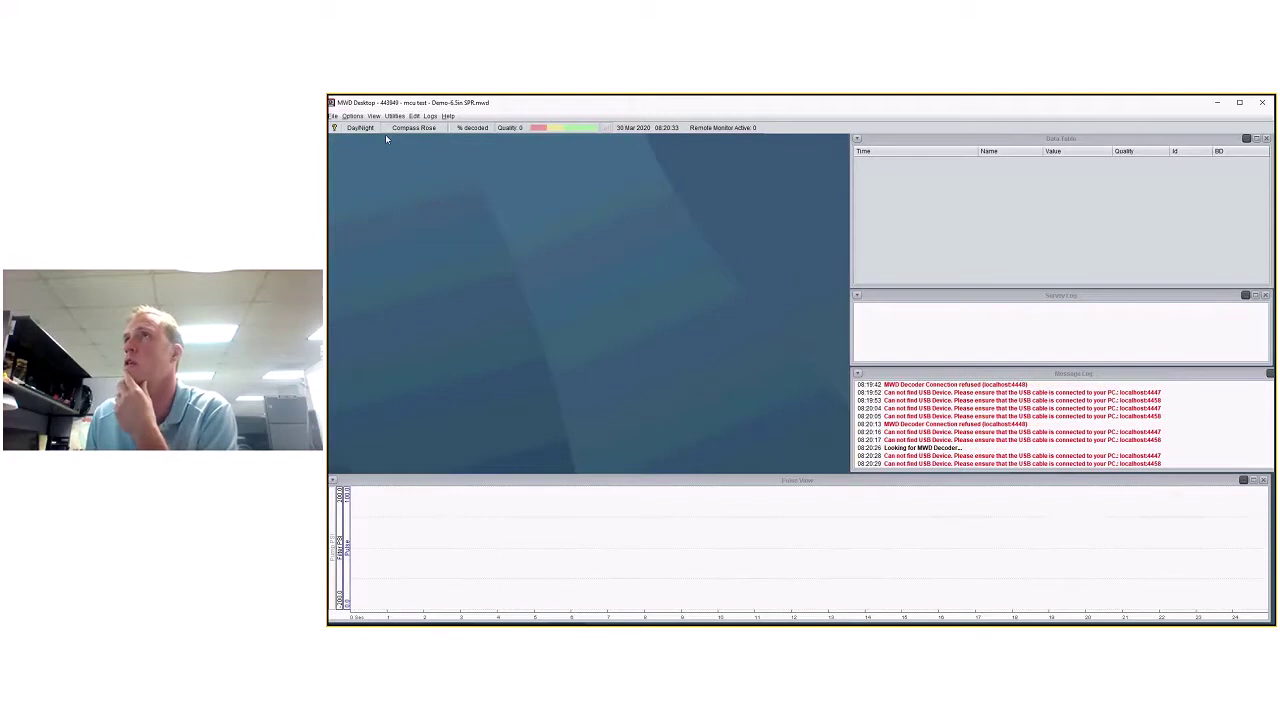
- Restore the default window layout and widen the Data Table, Survey Log, Message Log and Pulse View to the workspace's full width
click(381, 117)
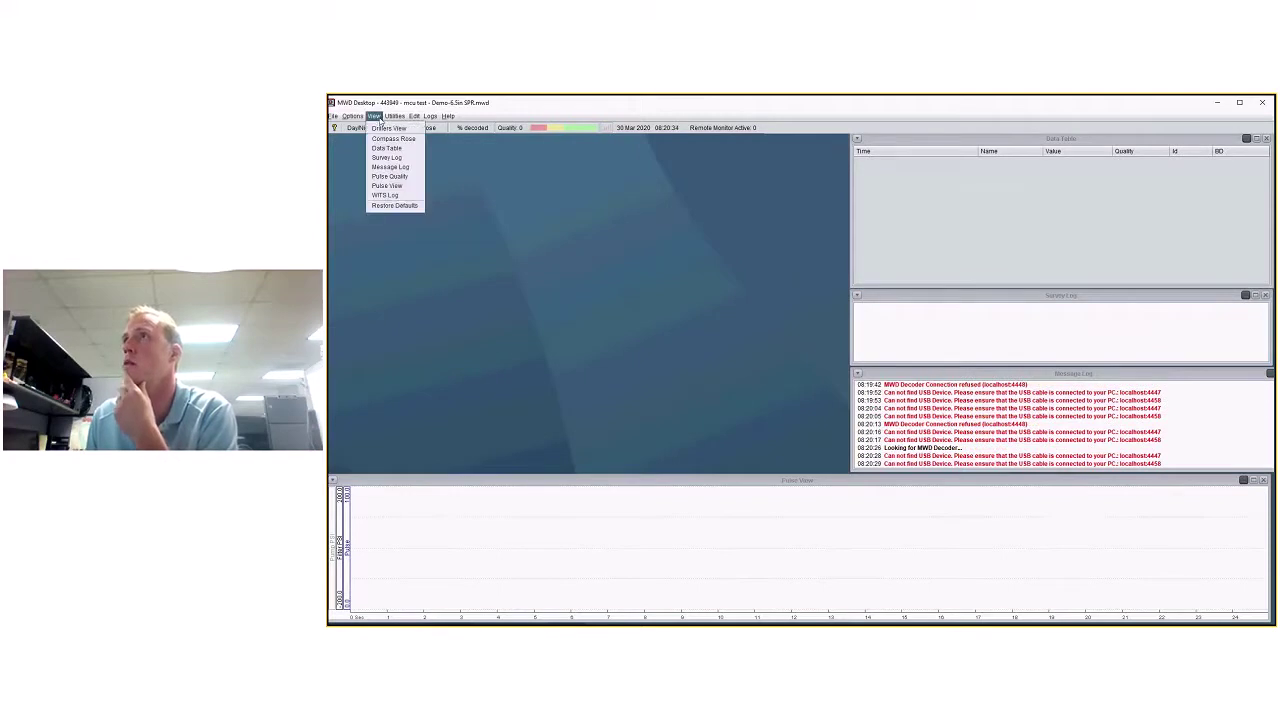
click(400, 207)
drag(826, 200, 1274, 217)
drag(827, 285, 1270, 297)
drag(827, 338, 1270, 338)
drag(826, 420, 1270, 420)
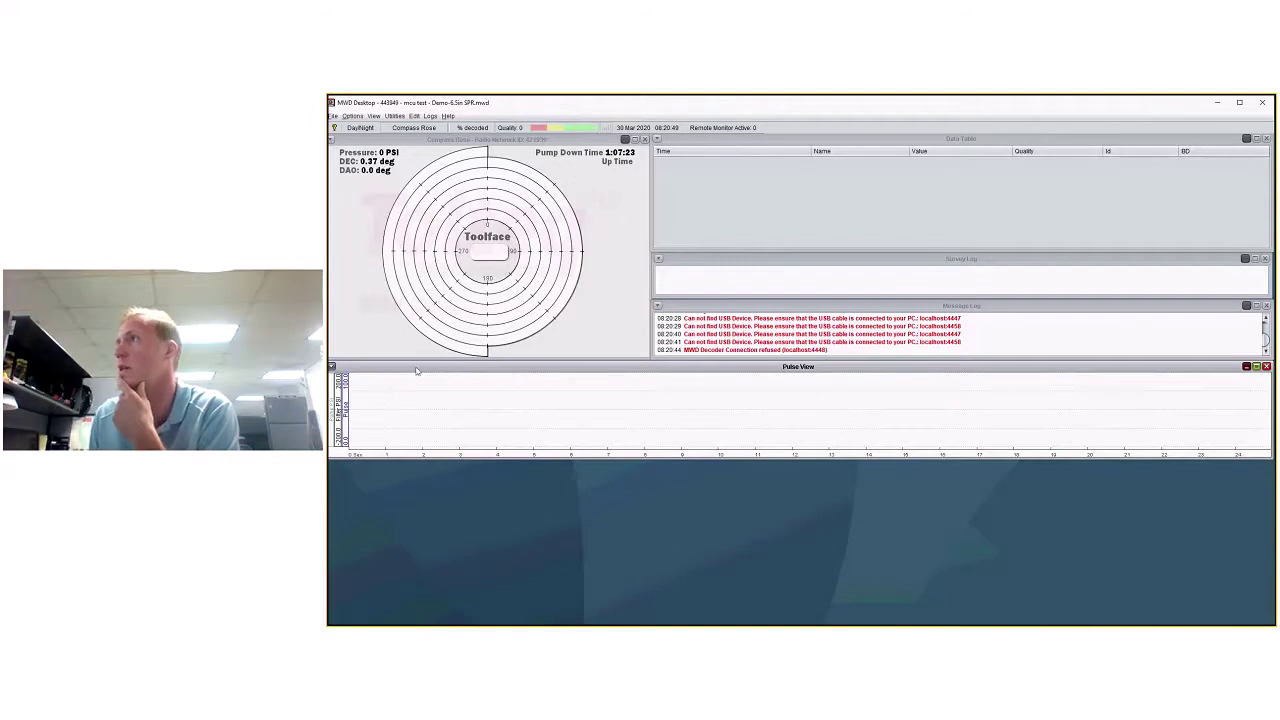
- Move the Pulse View to the lower edge of the workspace and place the narrowed Survey Log and Message Log above it
drag(860, 370, 859, 534)
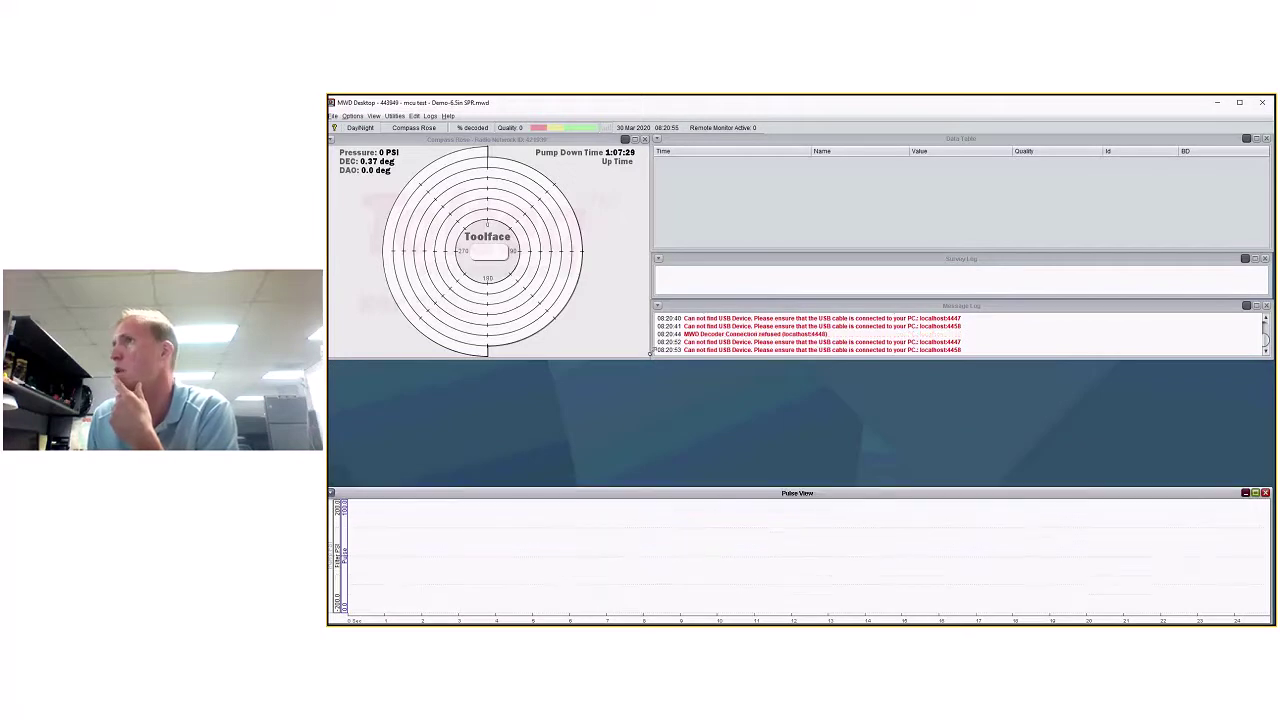
click(656, 346)
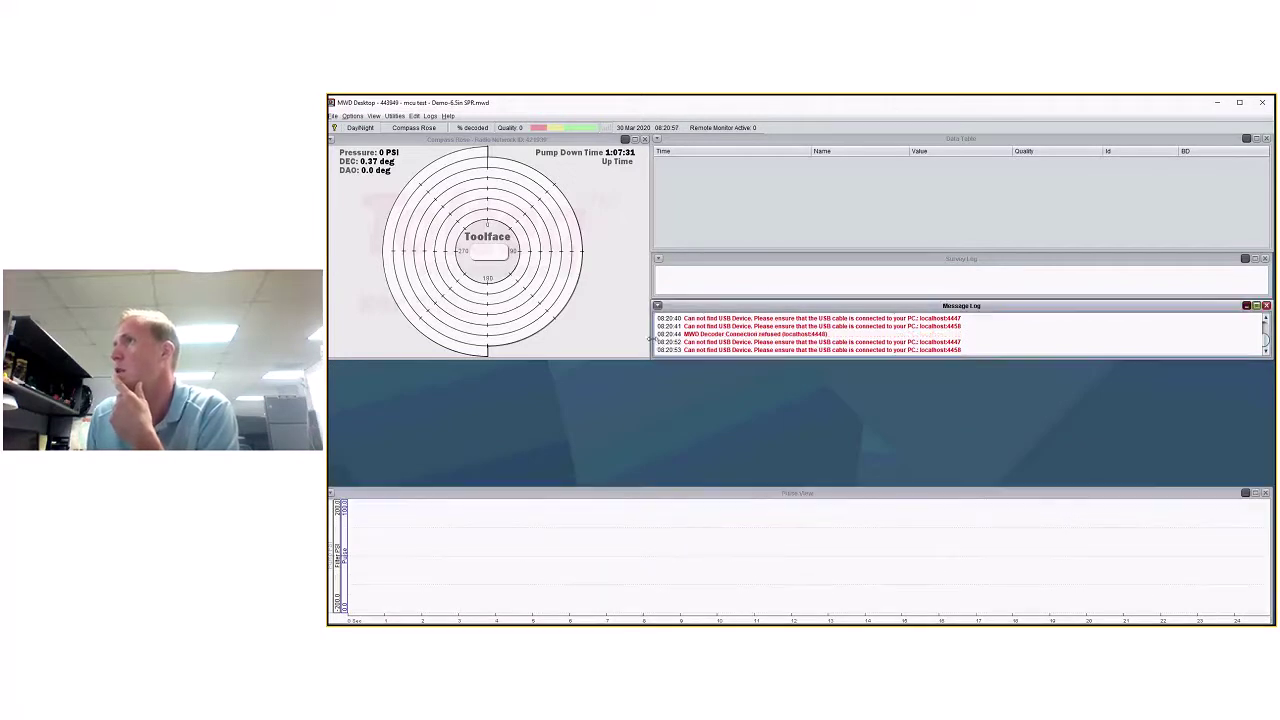
drag(783, 345, 808, 344)
drag(653, 278, 808, 274)
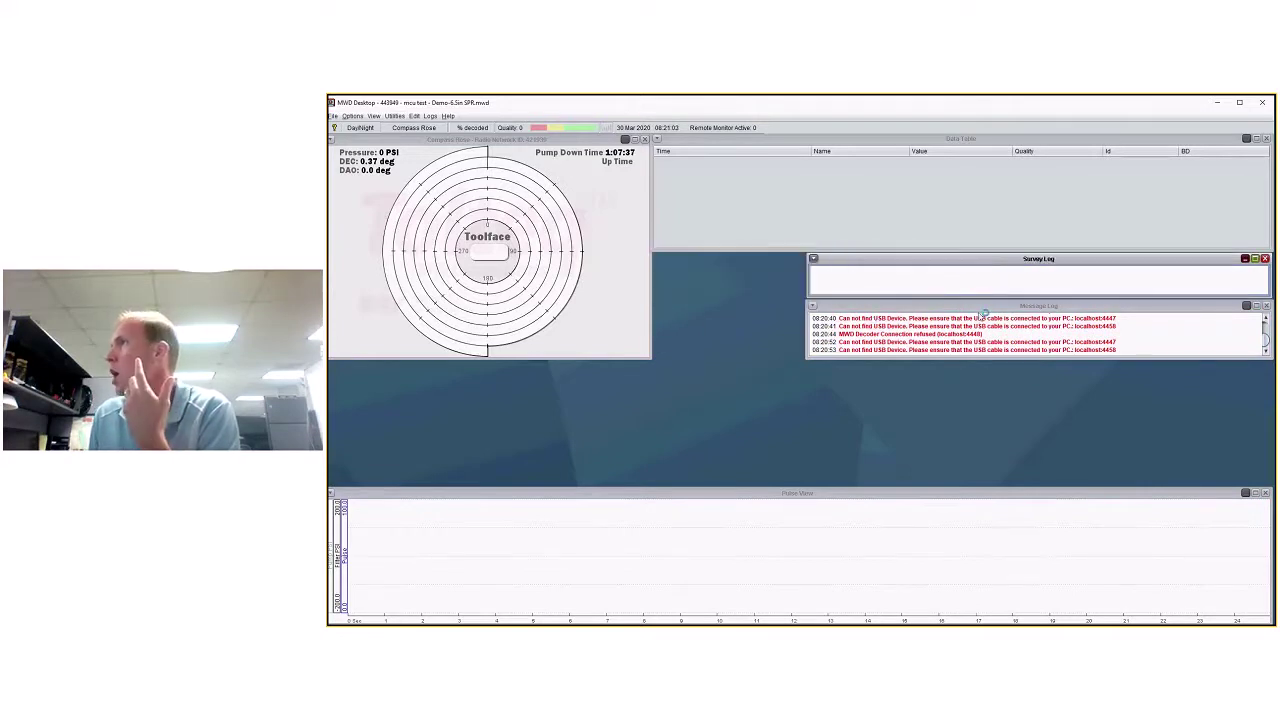
drag(983, 310, 980, 431)
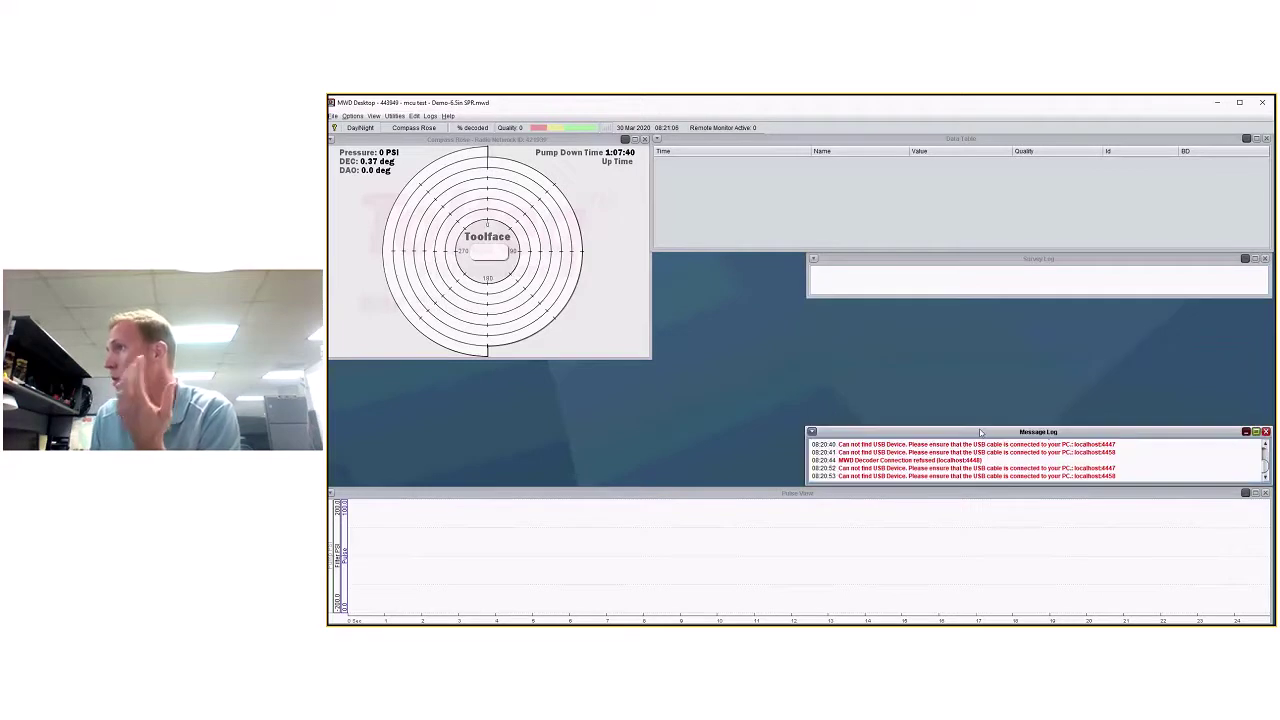
drag(985, 262, 986, 363)
- Make the Message Log taller up to the Survey Log and narrow both log windows further to the same width
click(860, 436)
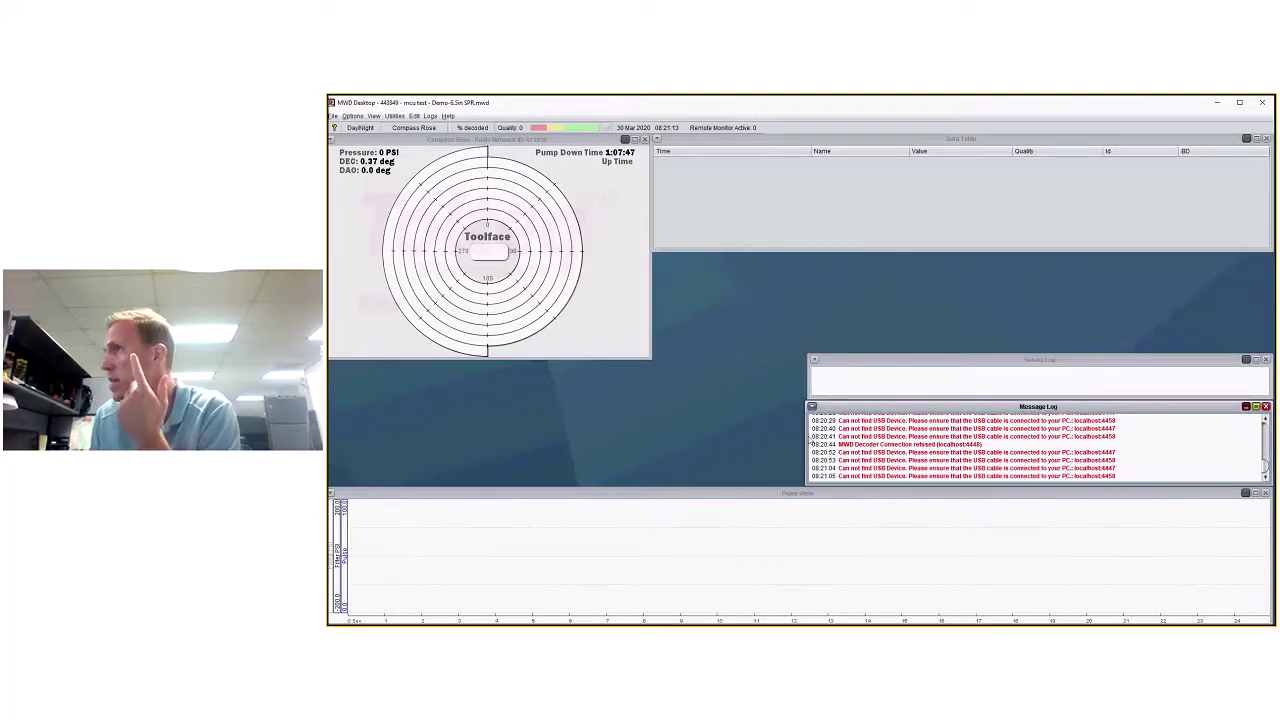
drag(810, 443, 874, 441)
drag(811, 385, 877, 384)
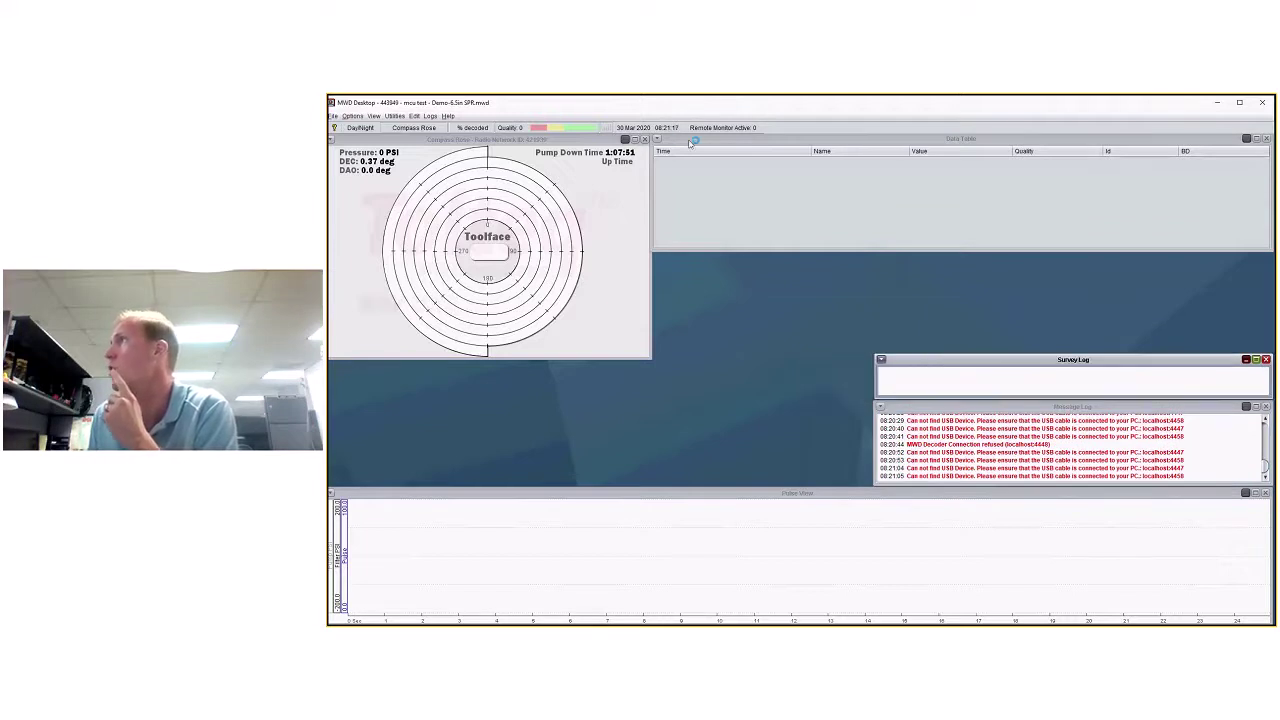
- Fit the Data Table above the Survey Log at the same width and enlarge the Compass Rose to fill the space beside it
drag(690, 146, 685, 244)
drag(655, 294, 877, 293)
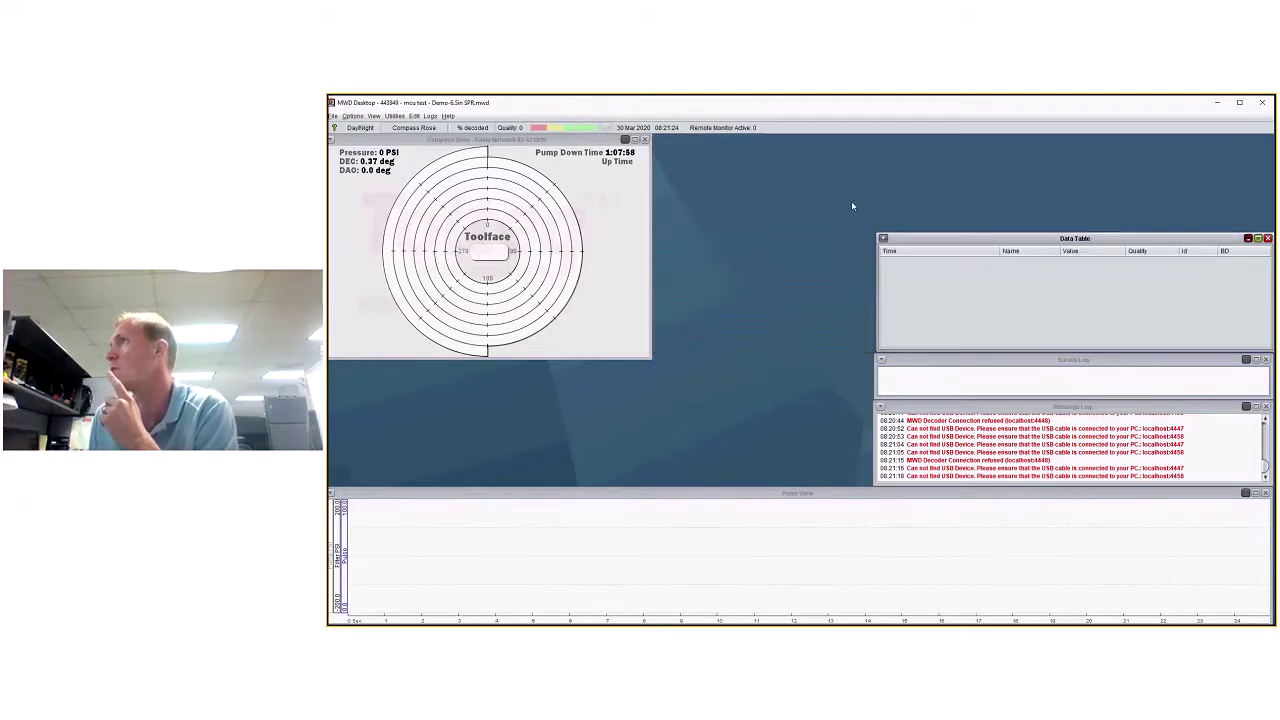
drag(966, 234, 964, 141)
drag(650, 357, 868, 484)
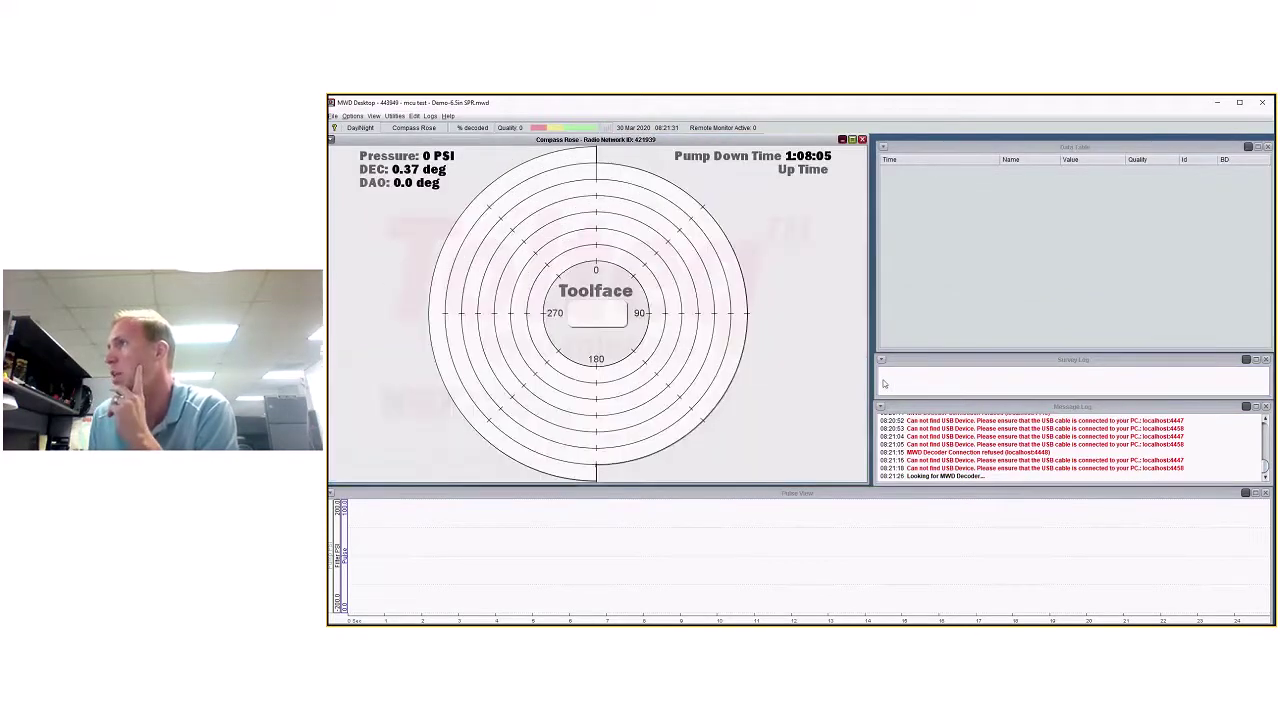
click(875, 381)
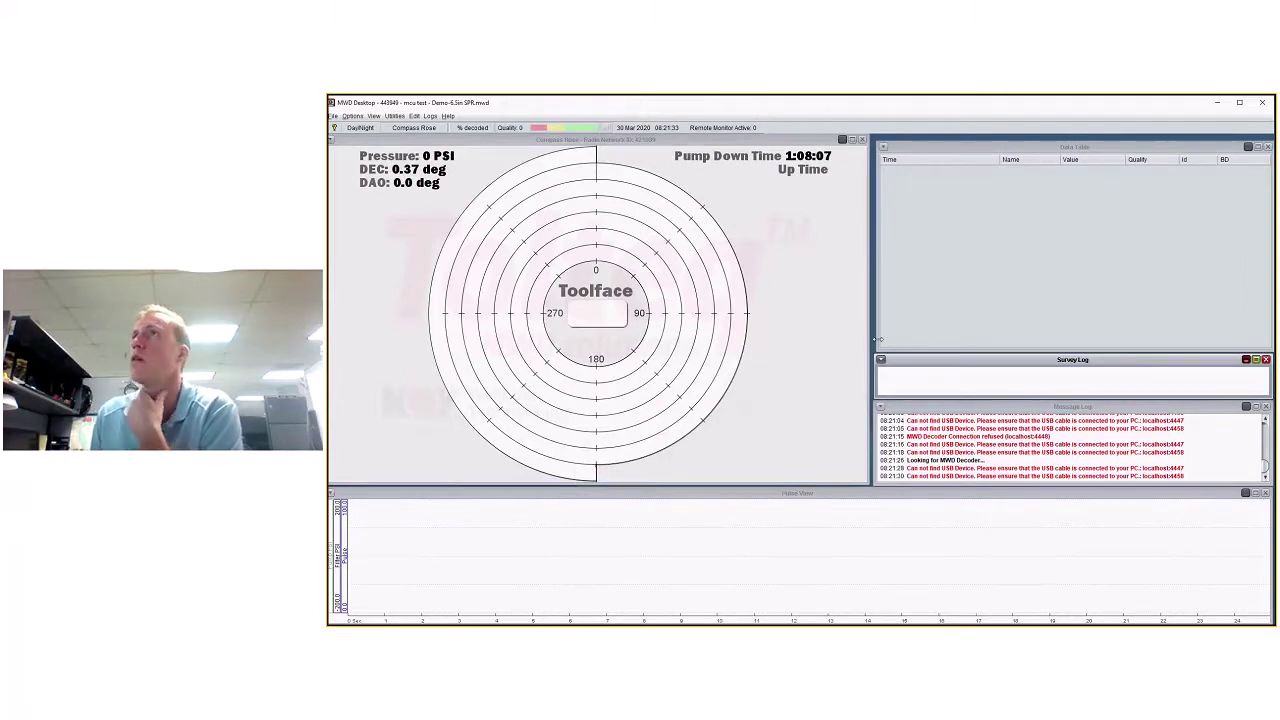
click(878, 339)
- Open the MWD Configuration Utility, check its version information and close the About dialog
click(395, 116)
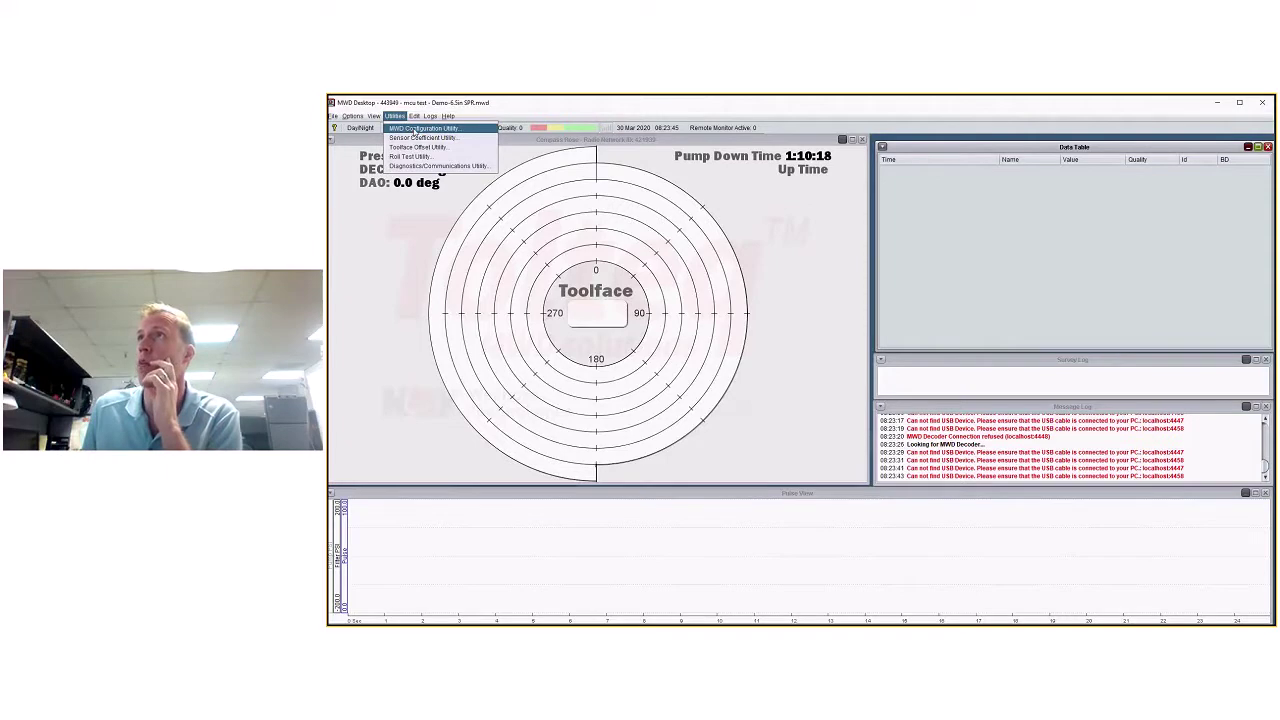
mouse_move(448, 116)
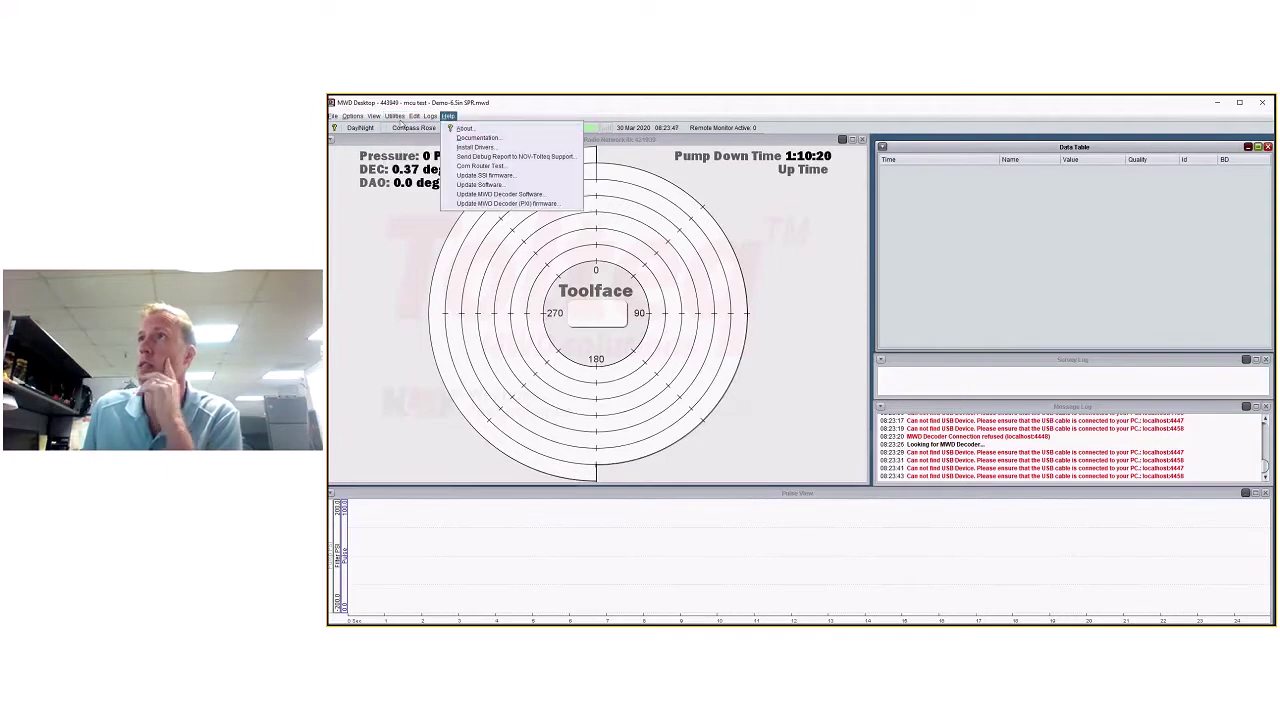
click(406, 128)
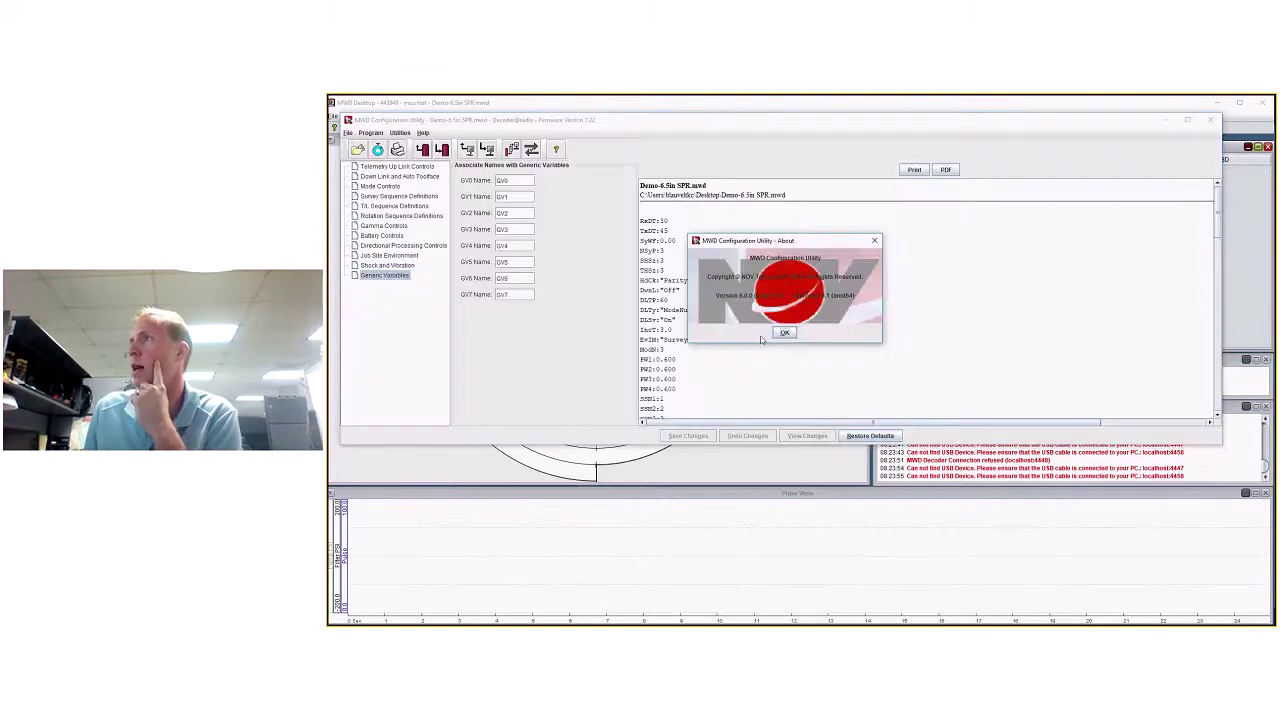
click(790, 335)
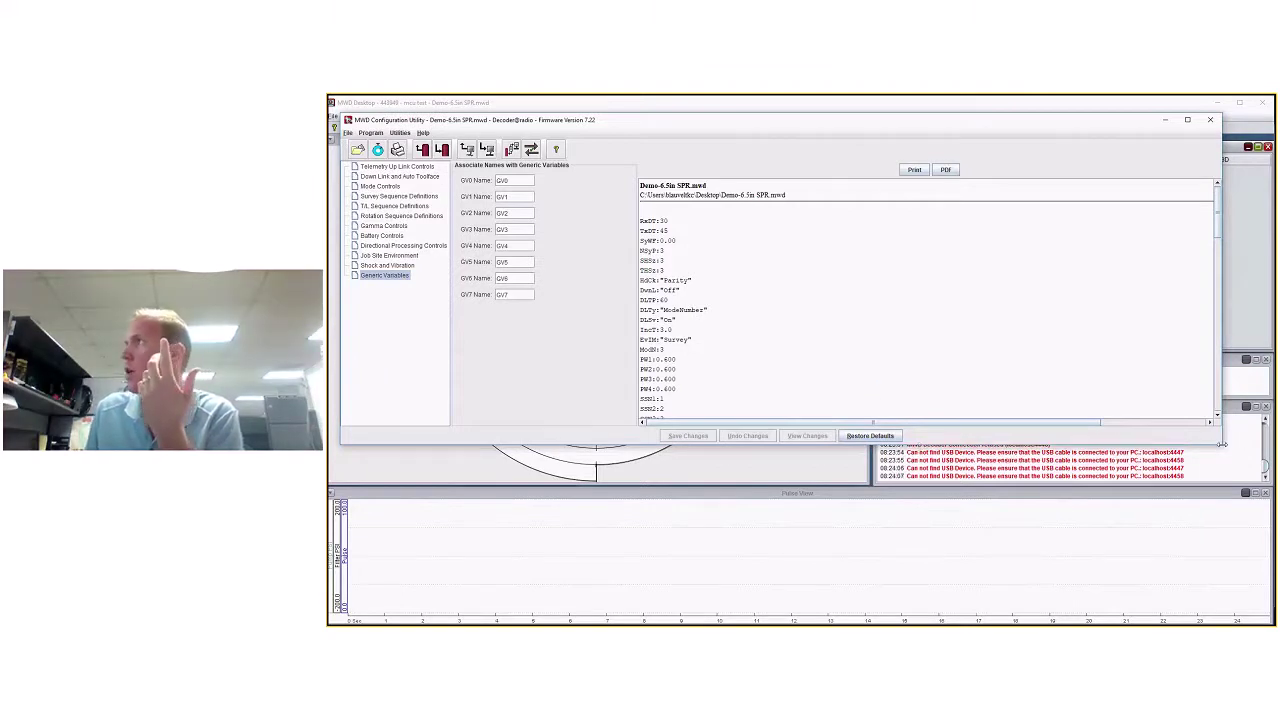
- Enlarge the MWD Configuration Utility window until it covers the whole screen
drag(1221, 444, 1272, 598)
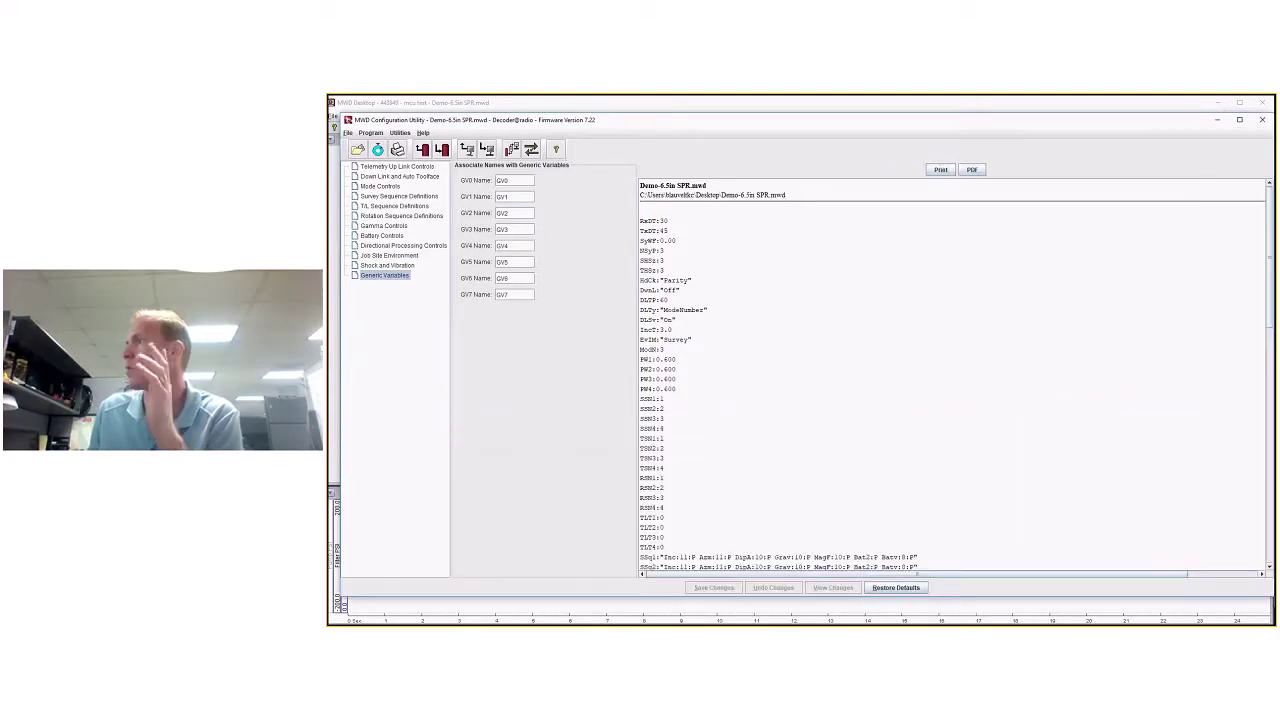
drag(1270, 597, 1270, 624)
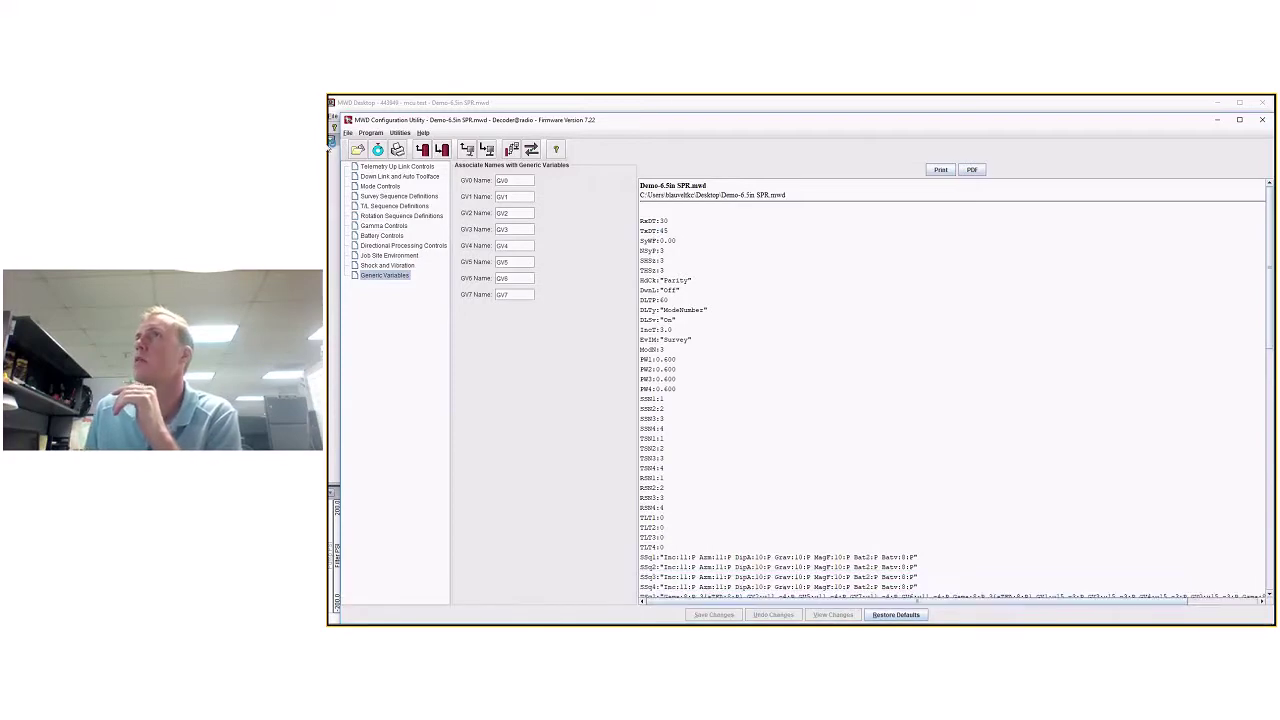
drag(342, 114, 328, 95)
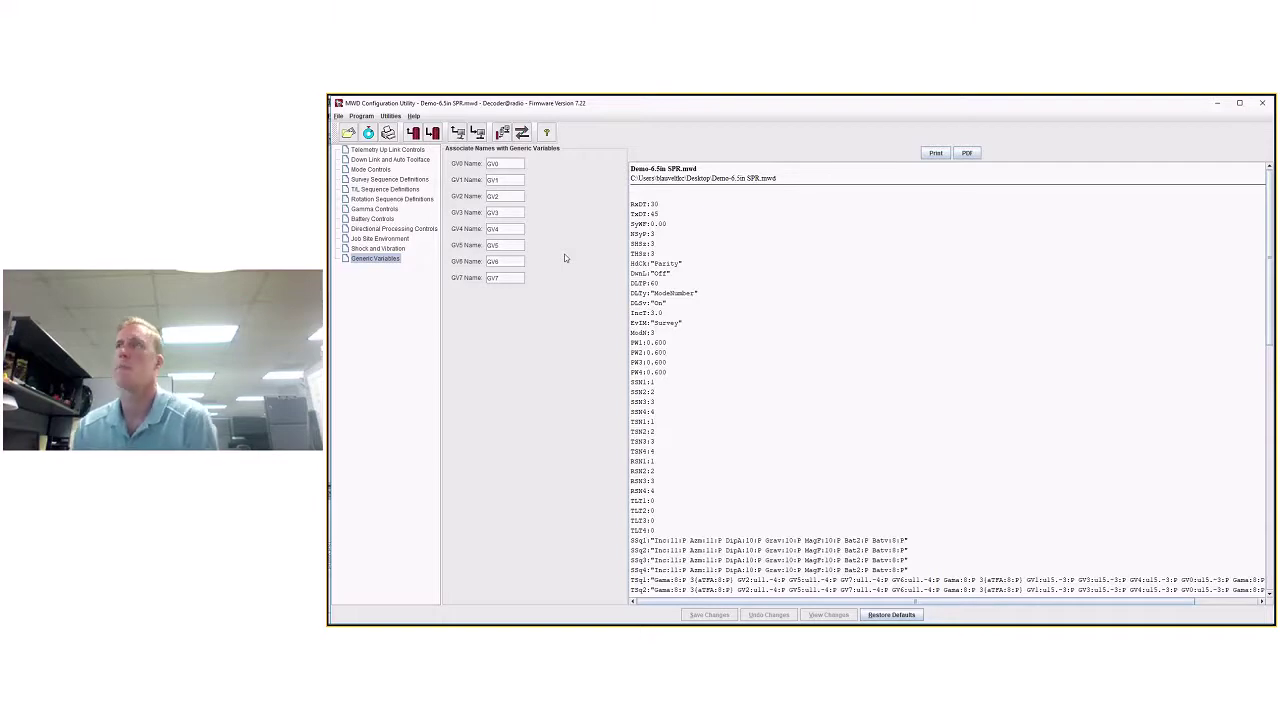
- Look at the MWD configuration files available on the Desktop for opening, without loading one
click(339, 116)
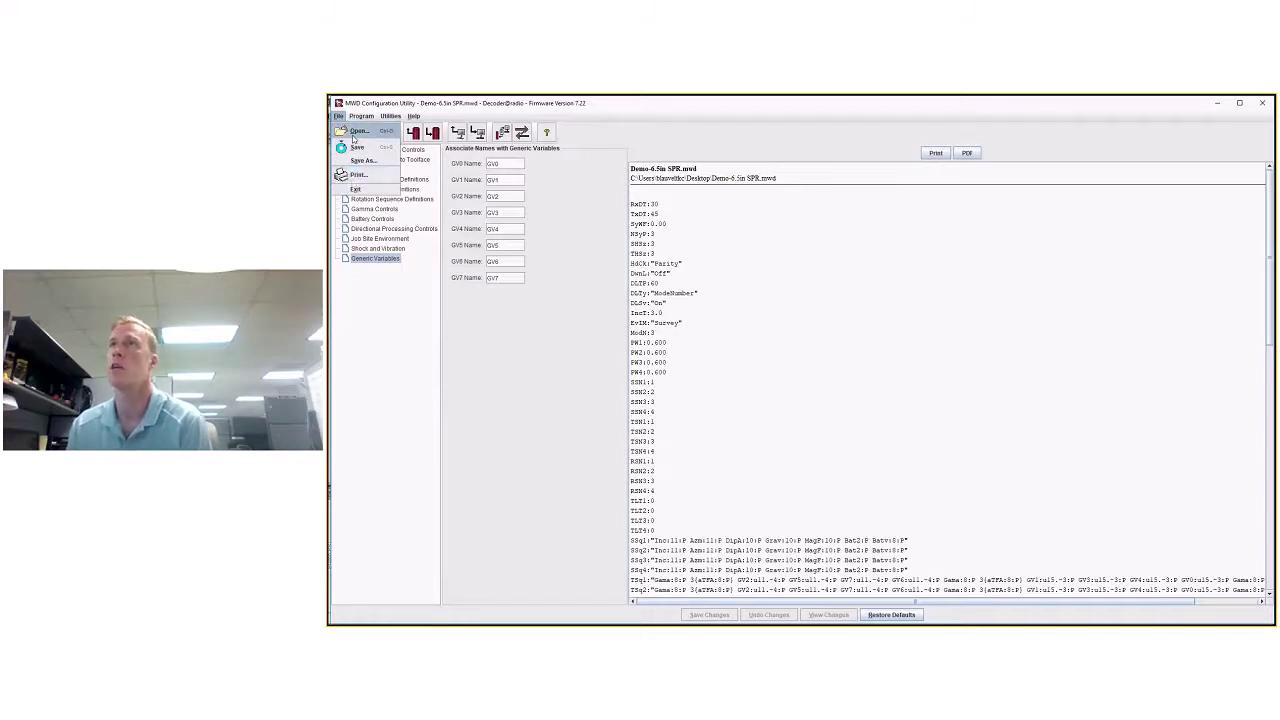
click(388, 326)
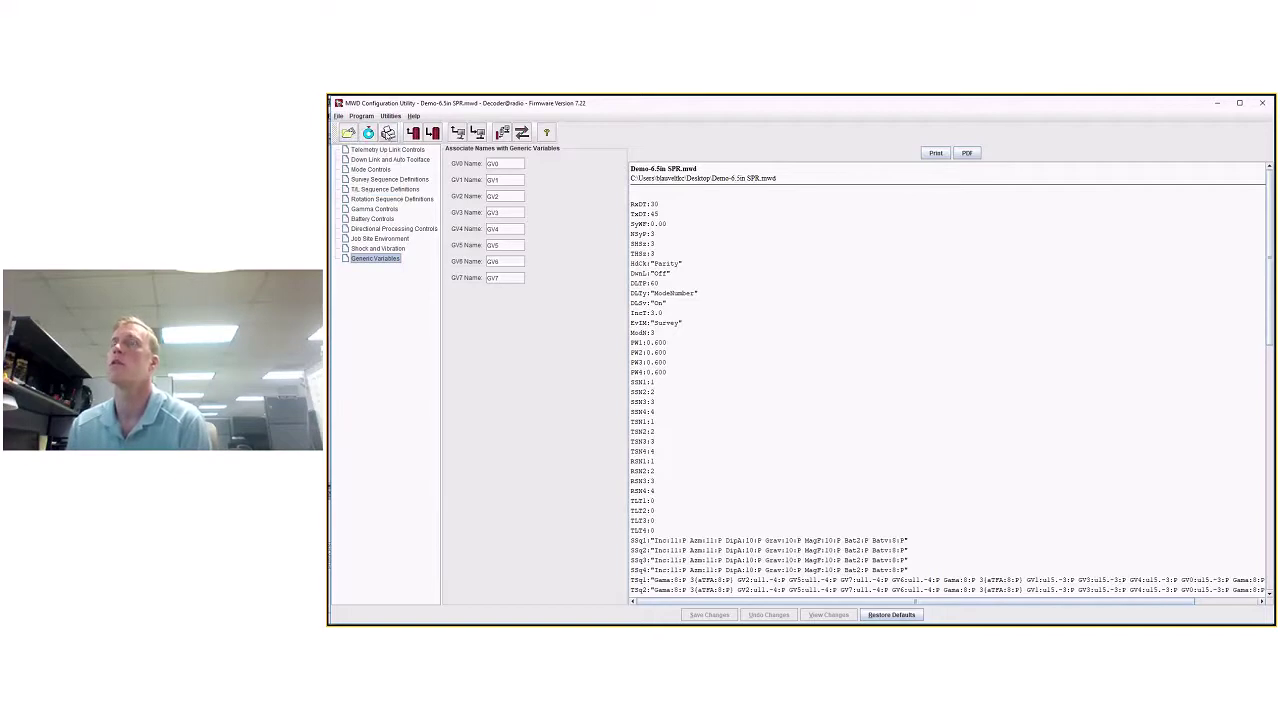
click(349, 134)
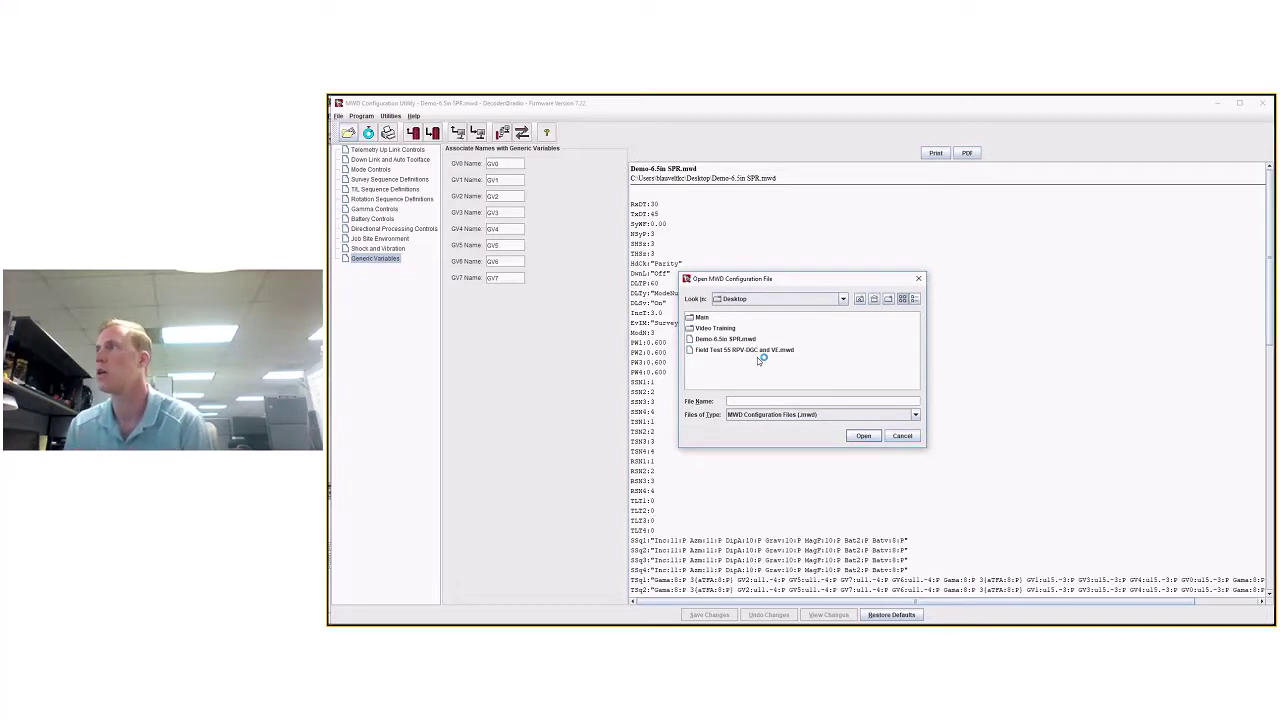
click(900, 436)
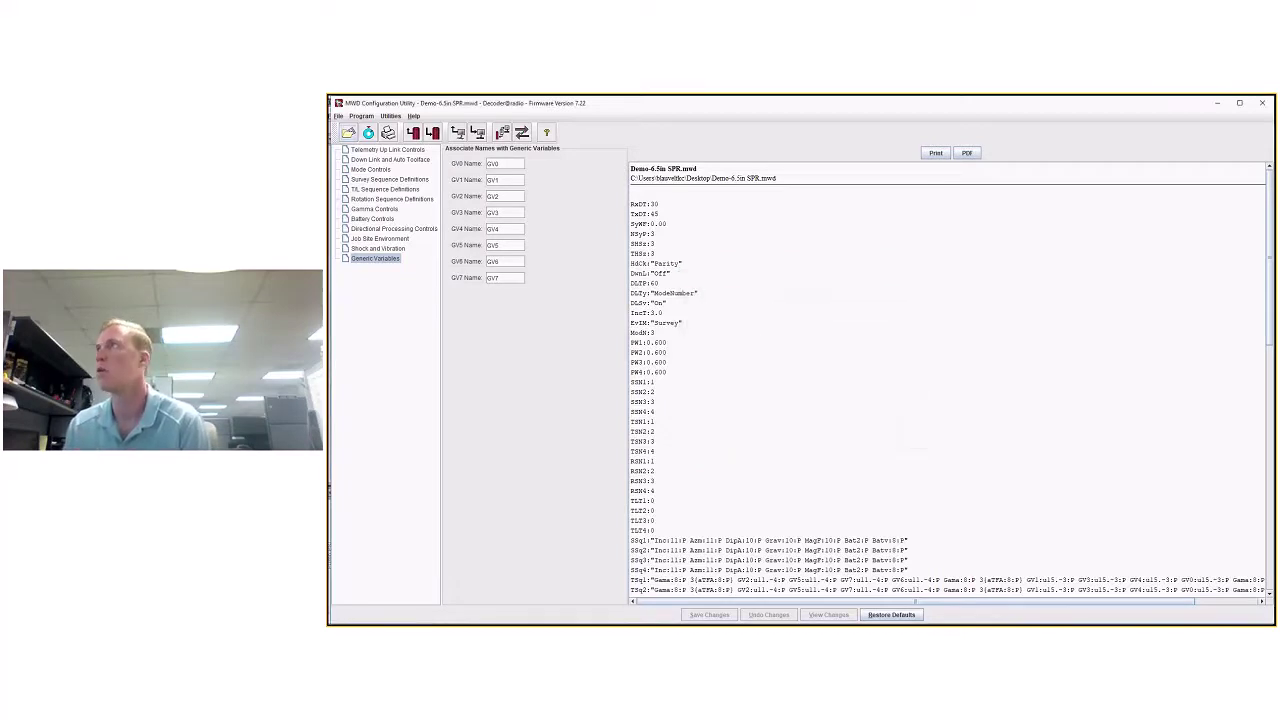
- Minimize the open program windows to reach the desktop and move the Field Test 55 RPV-DGC and VE.mwd file up one spot
click(1217, 103)
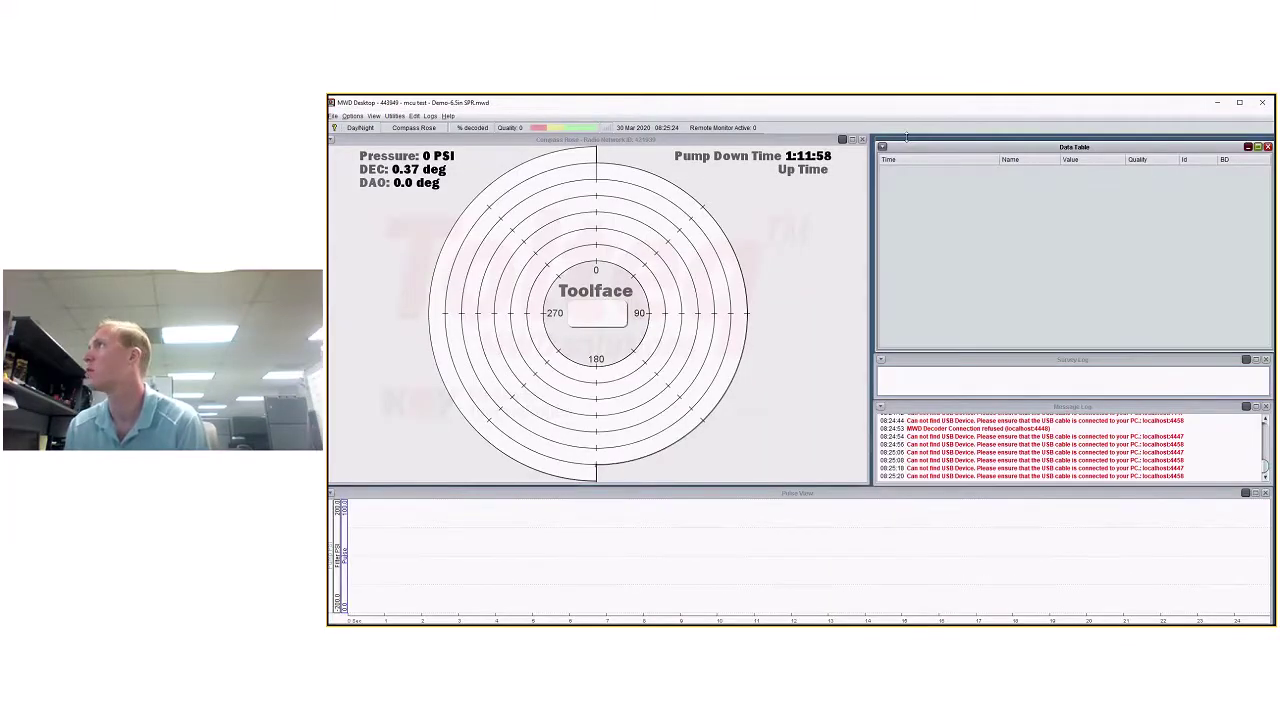
click(1218, 104)
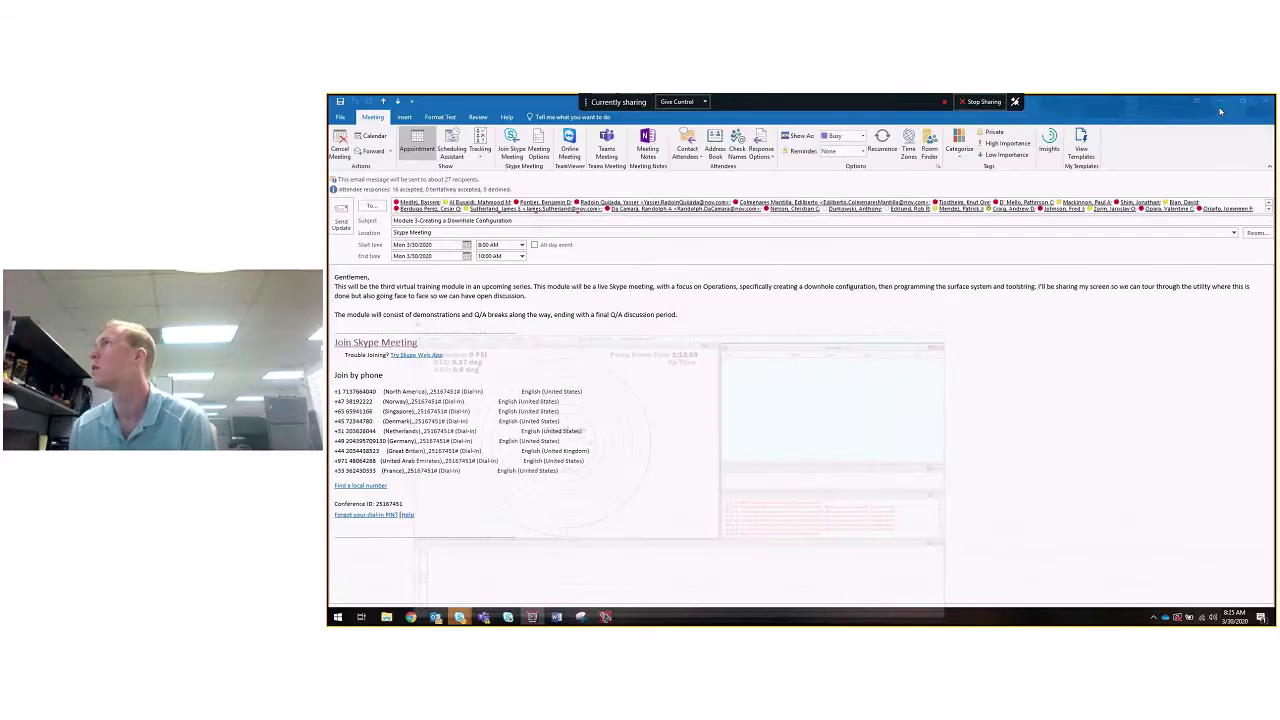
click(1222, 104)
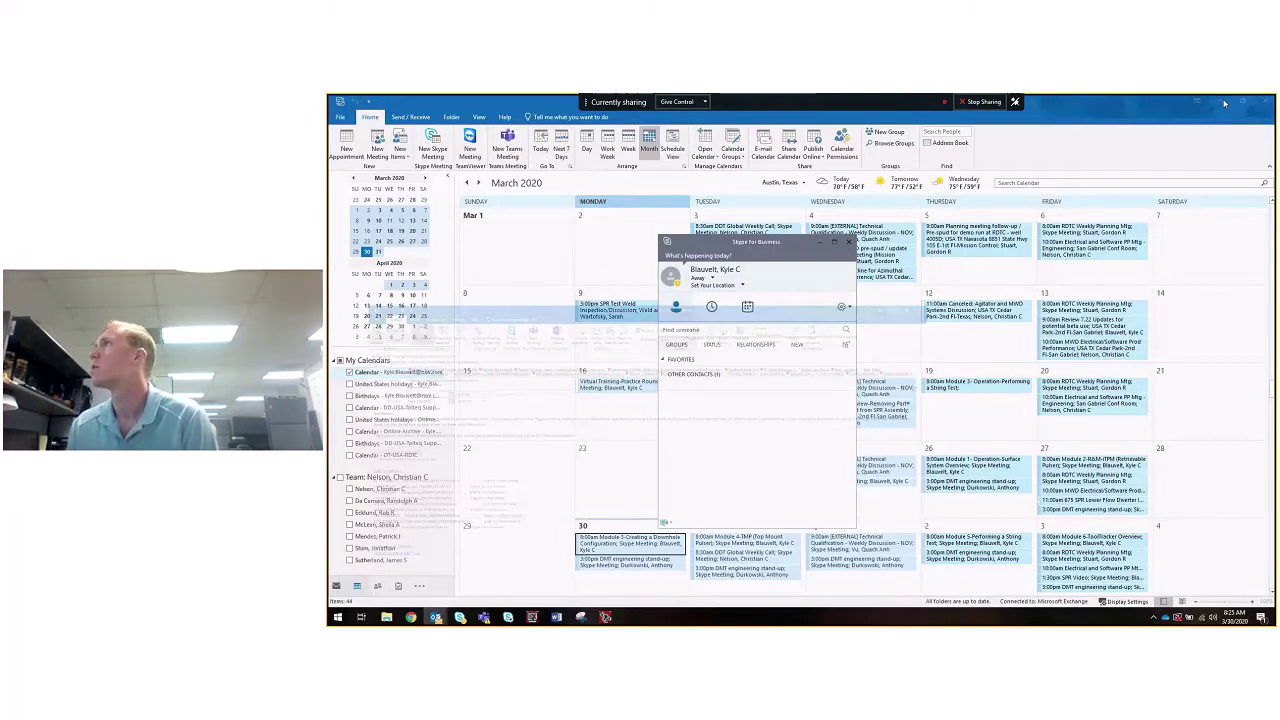
click(1224, 103)
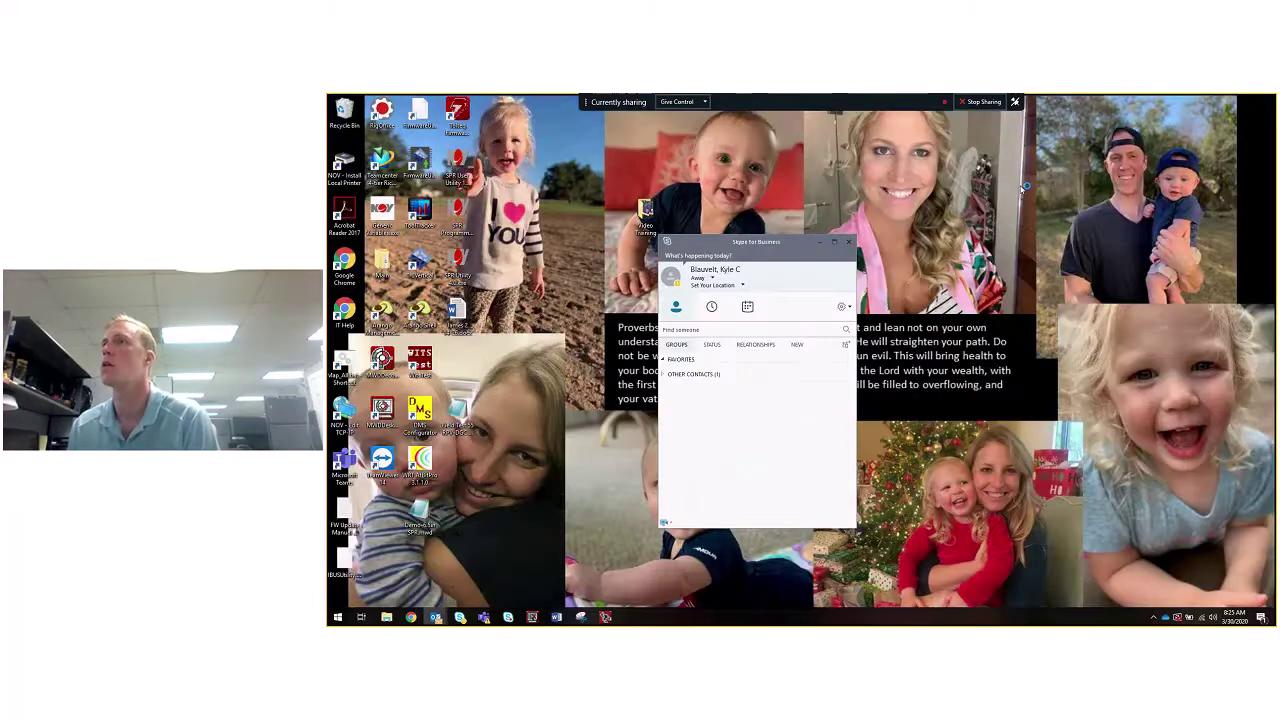
drag(460, 418, 456, 362)
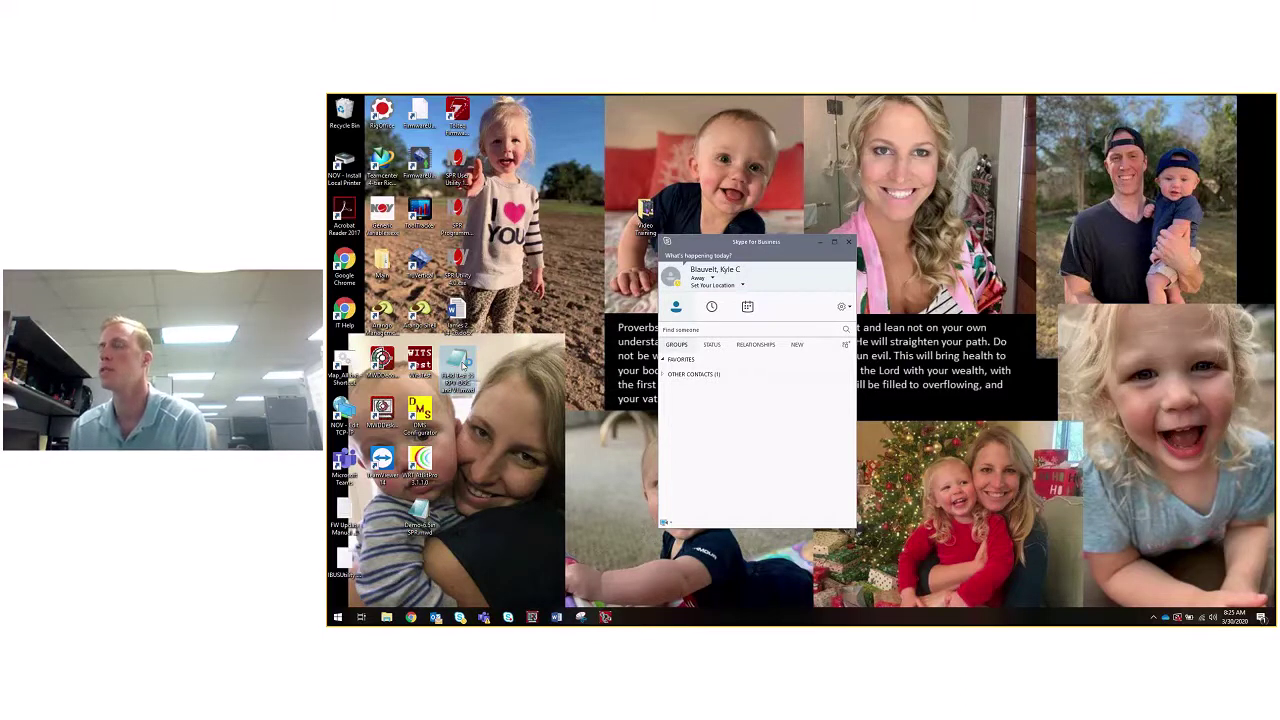
- Open Field Test 55 RPV-DGC and VE.mwd in a maximized Notepad window and look through its configuration parameters
double_click(462, 366)
double_click(641, 127)
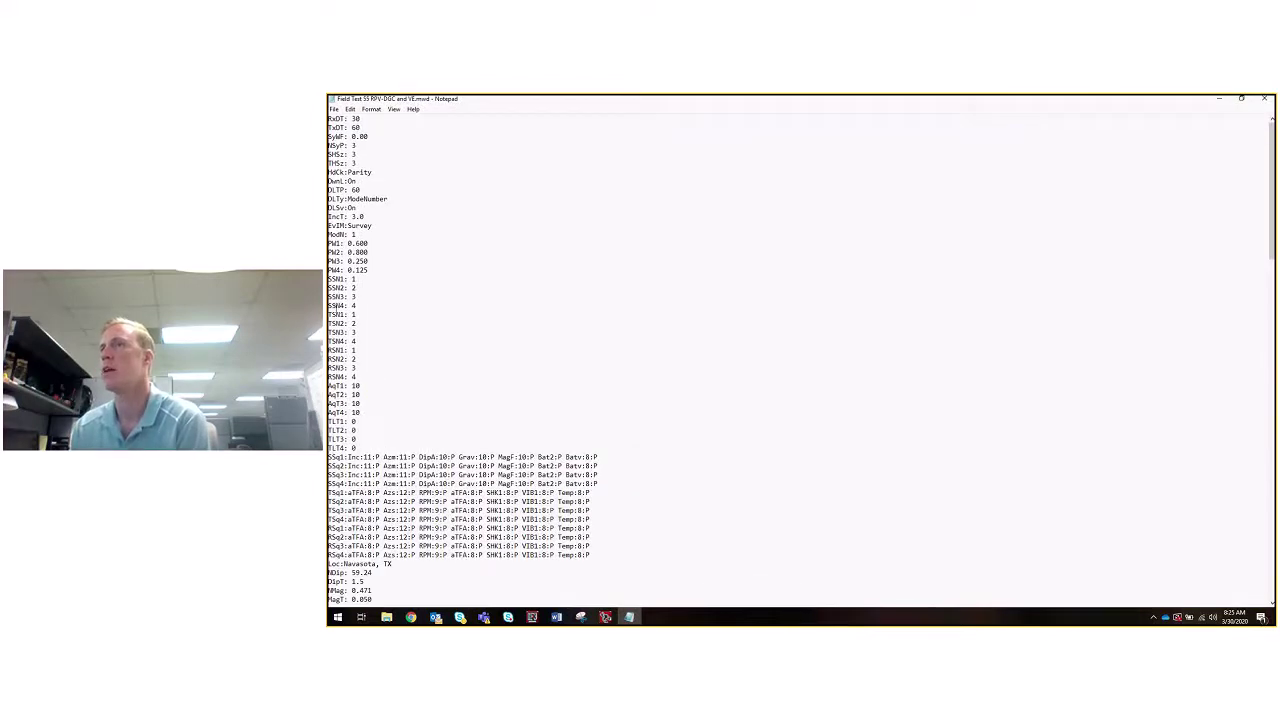
scroll(469, 456, down, 20)
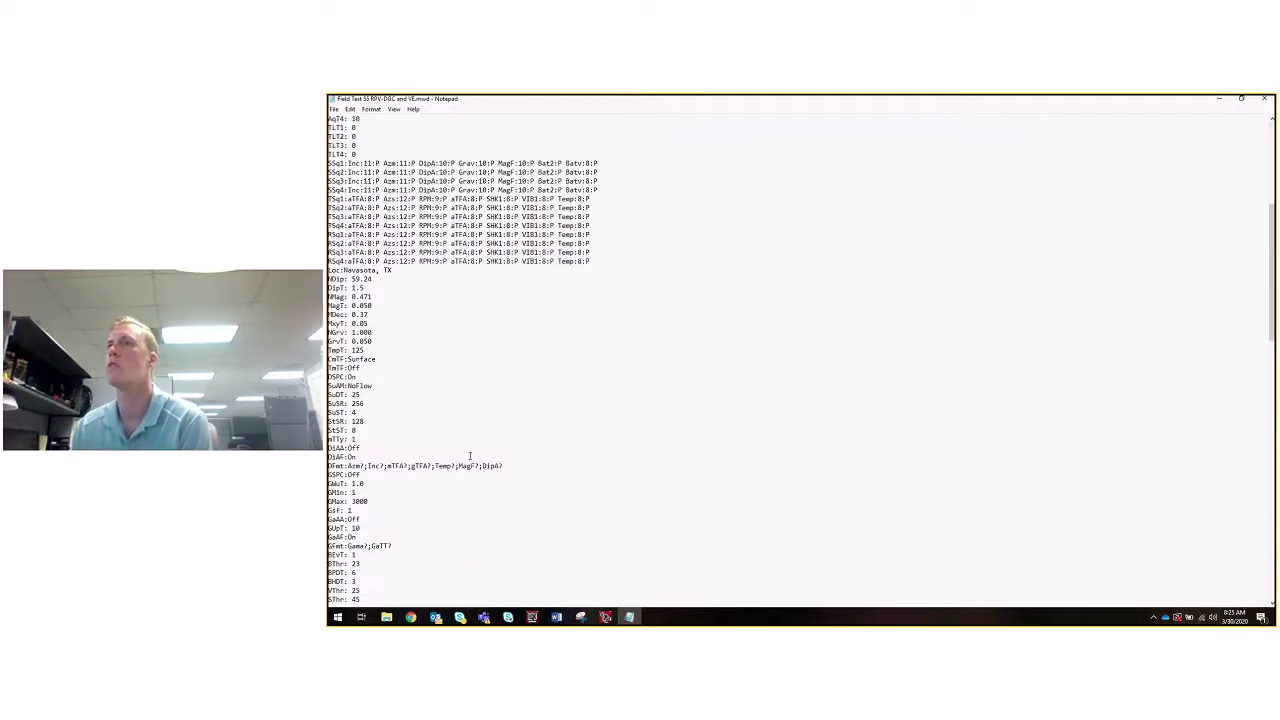
scroll(469, 456, up, 20)
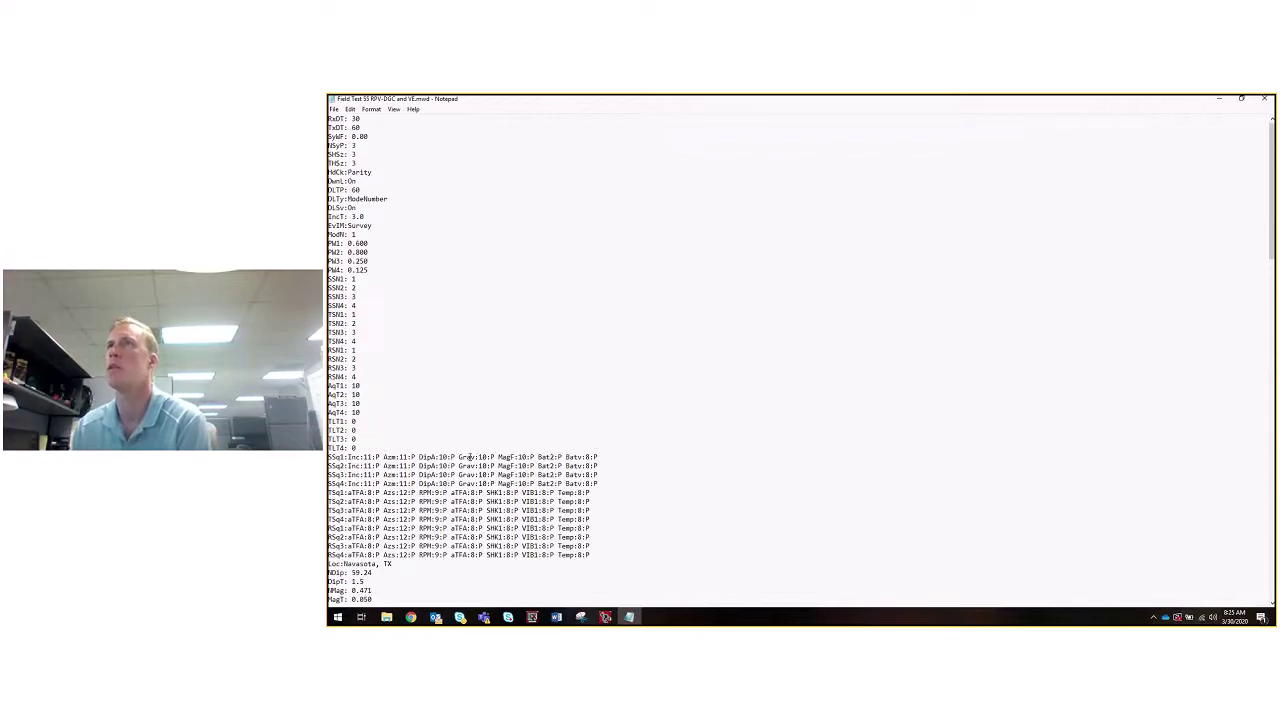
- Read through the remaining parameters of the Field Test 55 file down to the KPL4 line and return to the beginning
scroll(374, 292, down, 12)
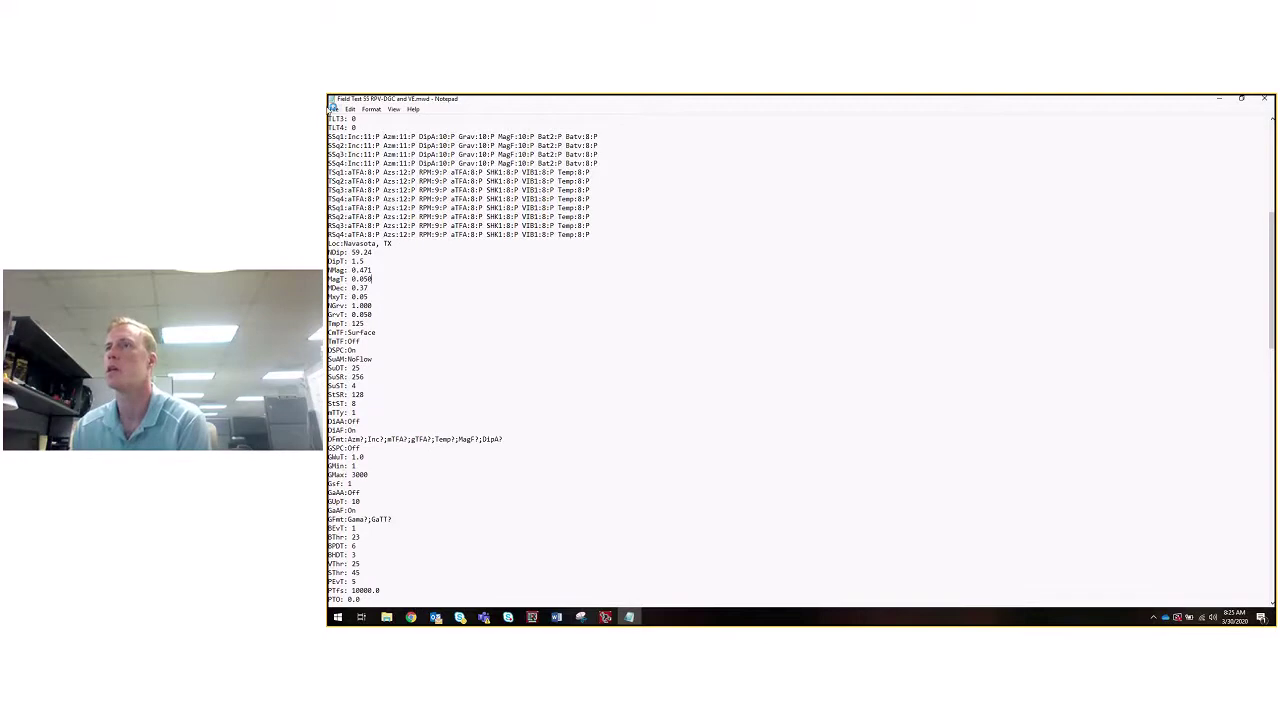
scroll(391, 294, down, 20)
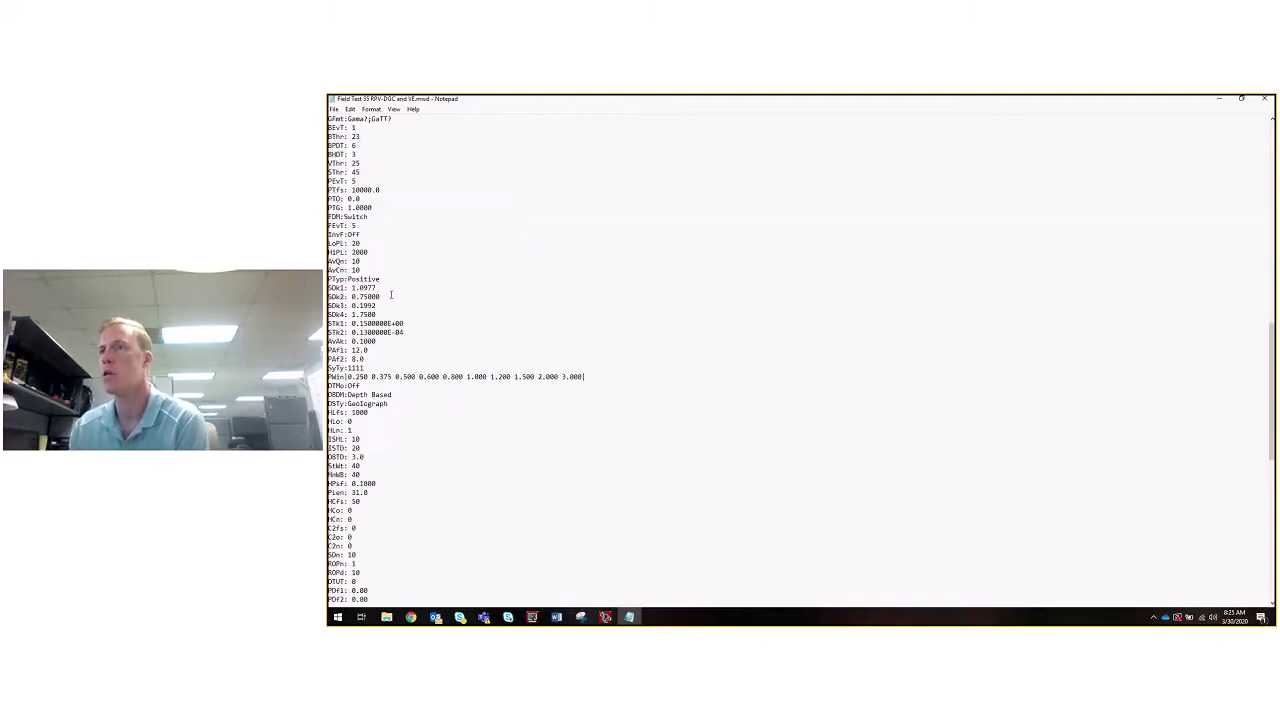
scroll(391, 296, down, 4)
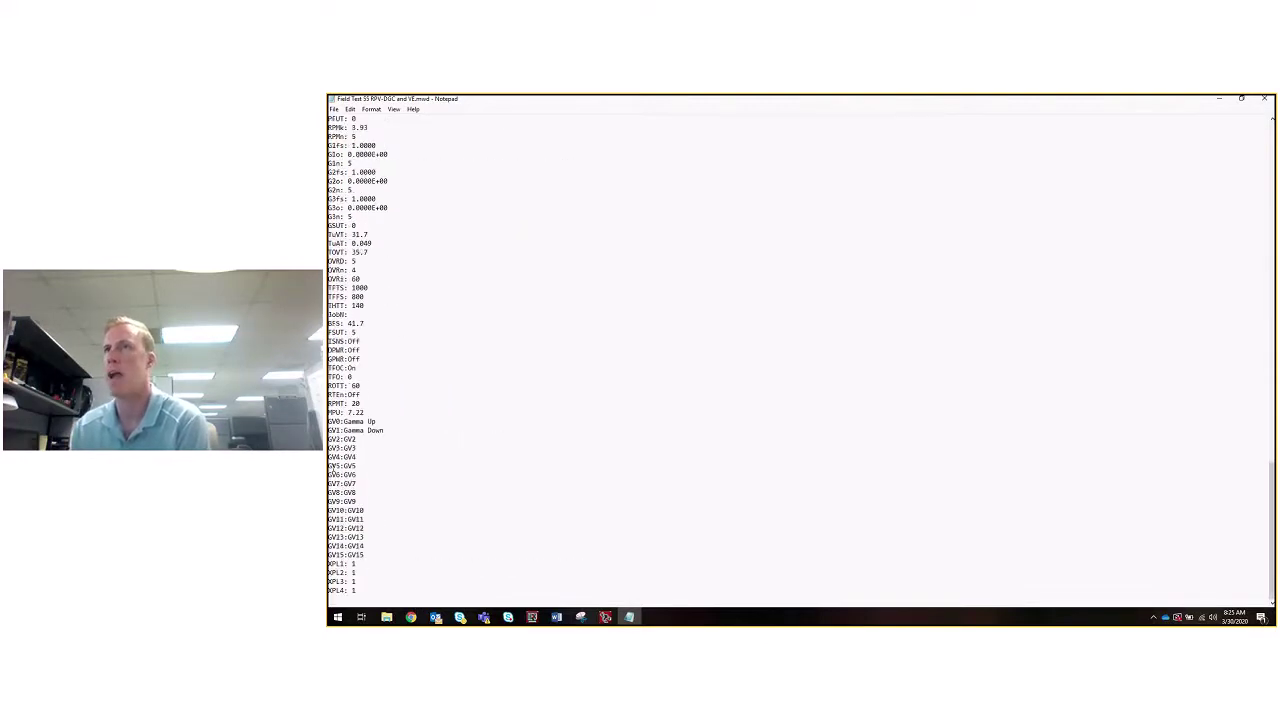
scroll(337, 371, up, 20)
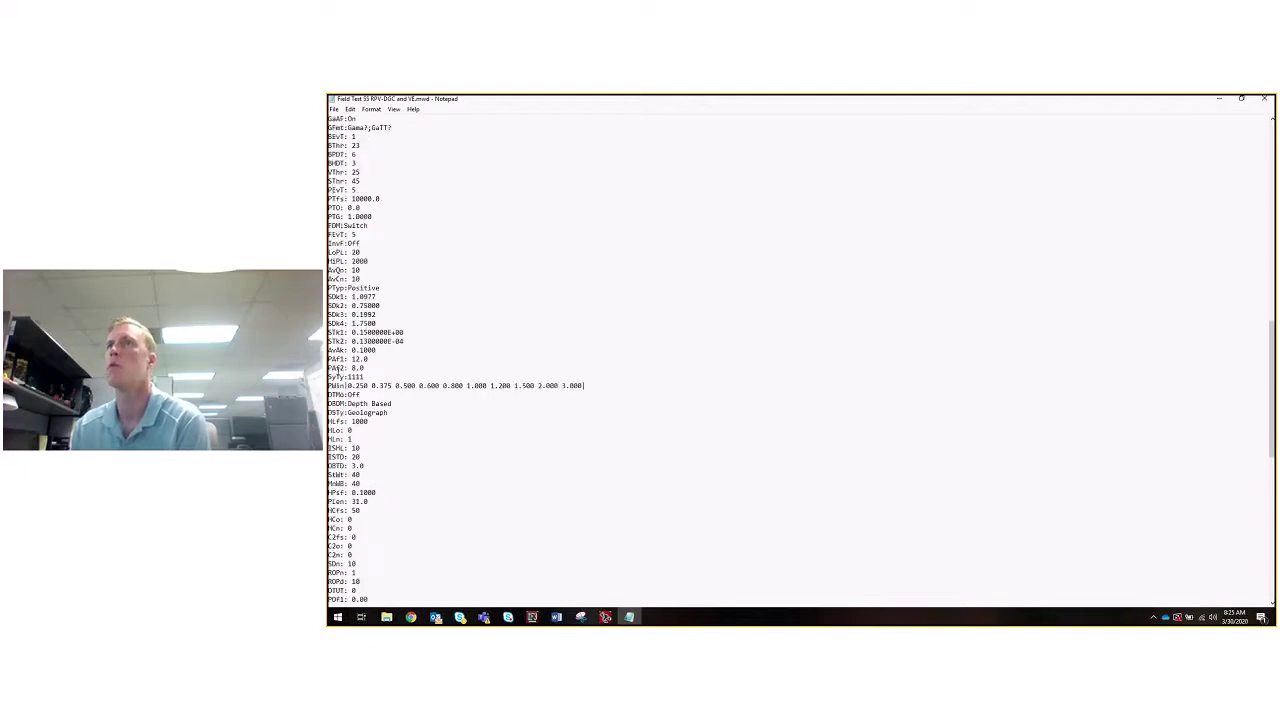
scroll(337, 371, up, 6)
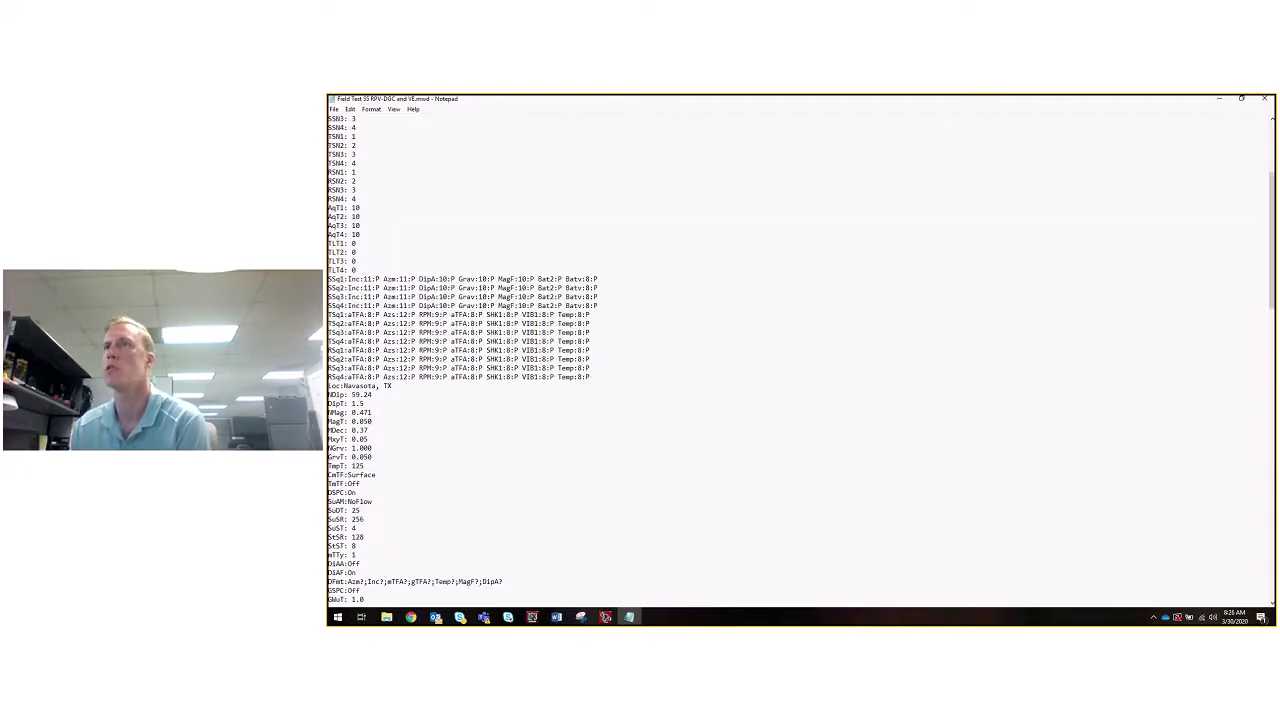
scroll(365, 233, up, 7)
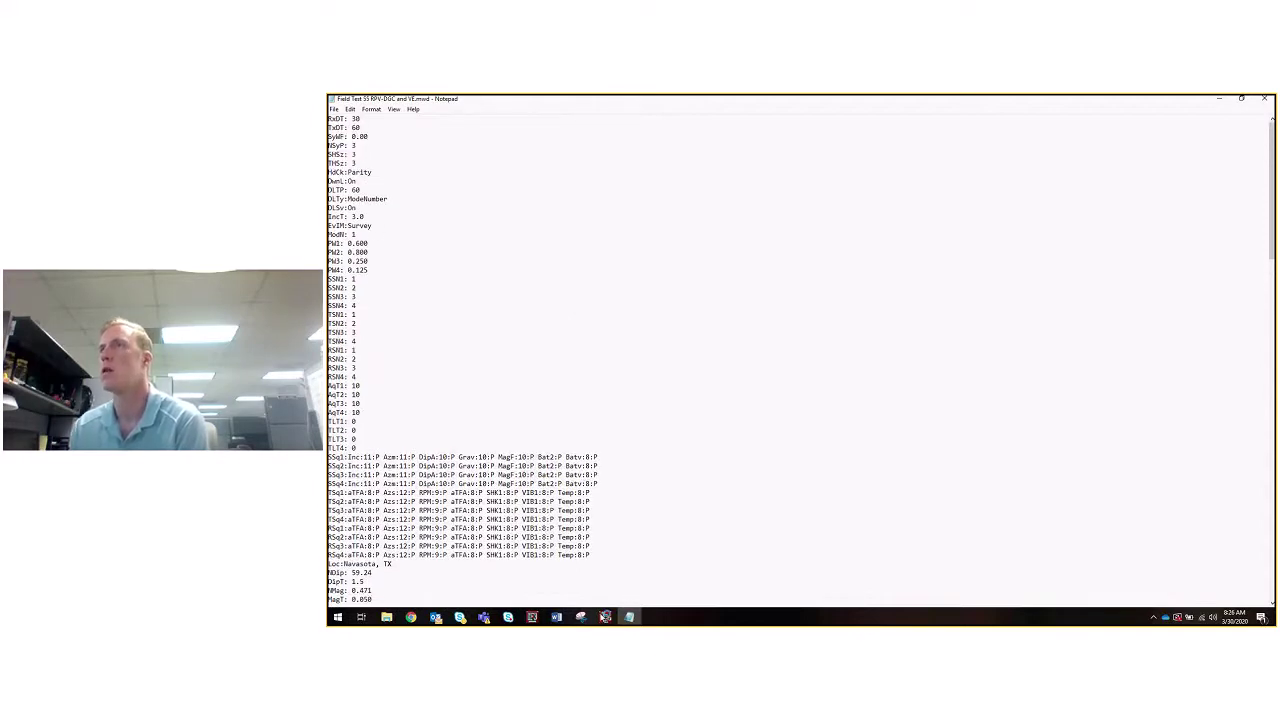
- Switch to the MWD Configuration Utility and check which .mwd files on the Desktop can be opened, without loading one
click(606, 617)
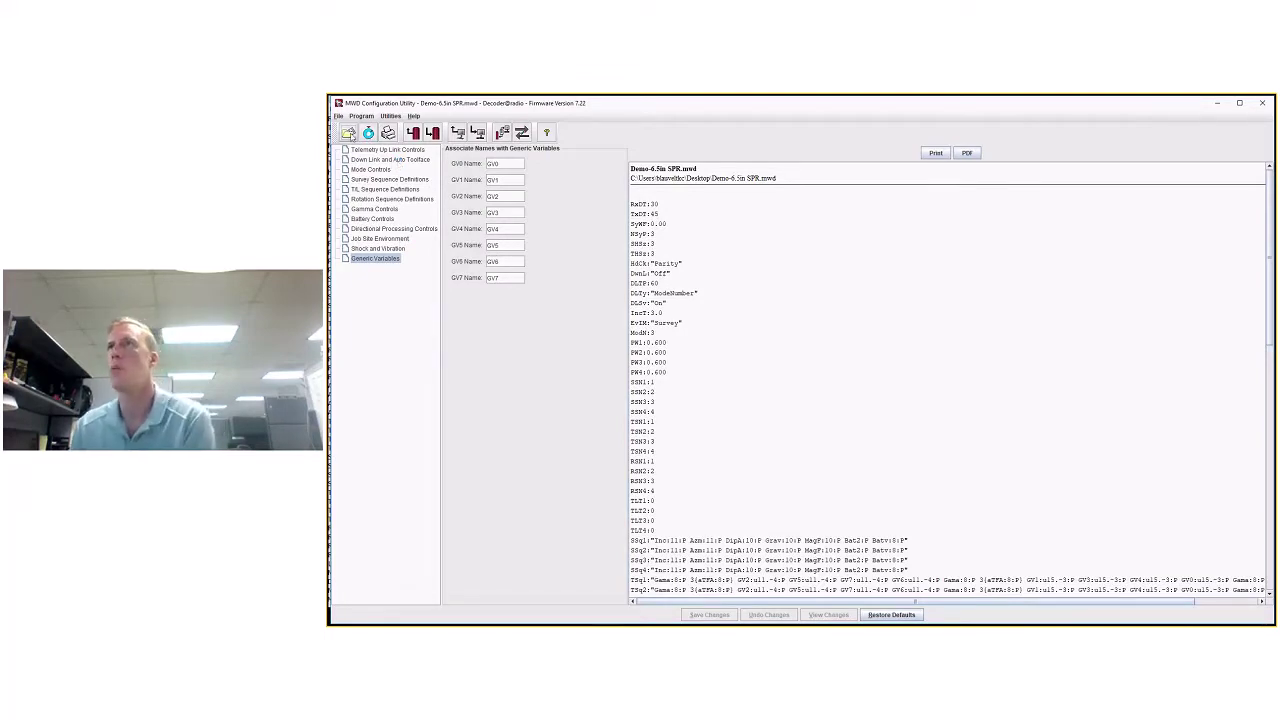
click(348, 133)
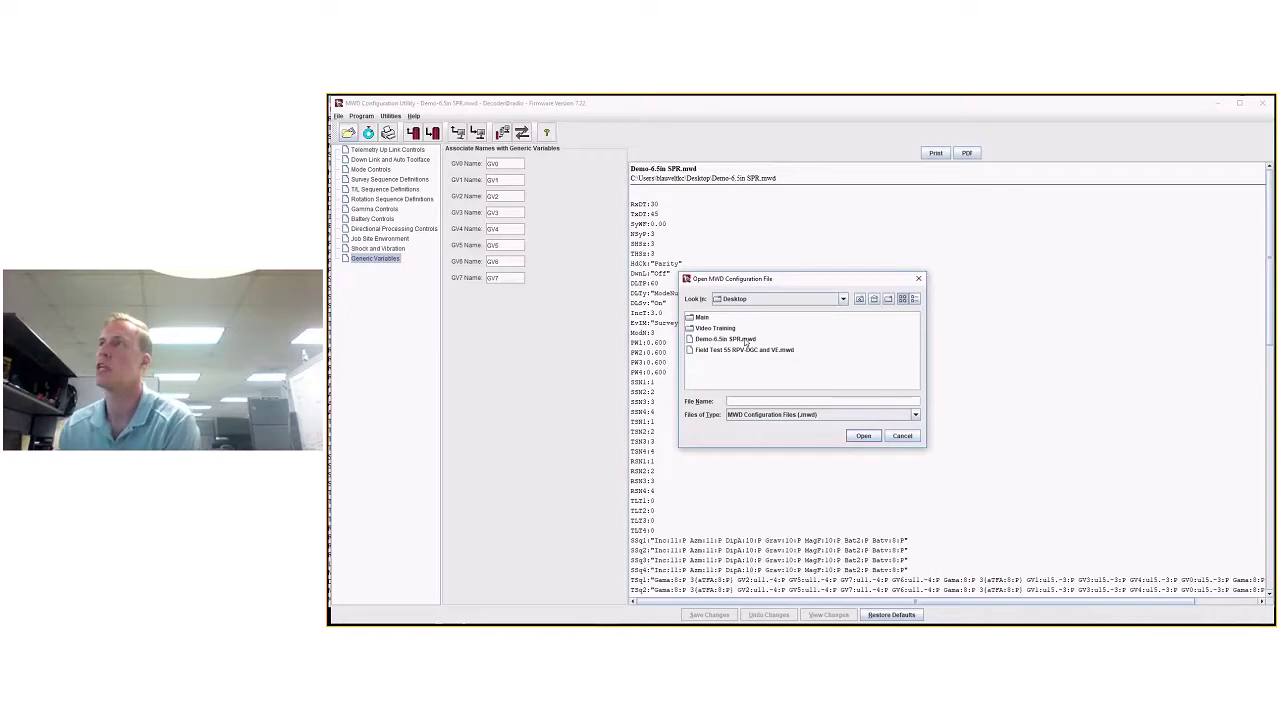
click(720, 339)
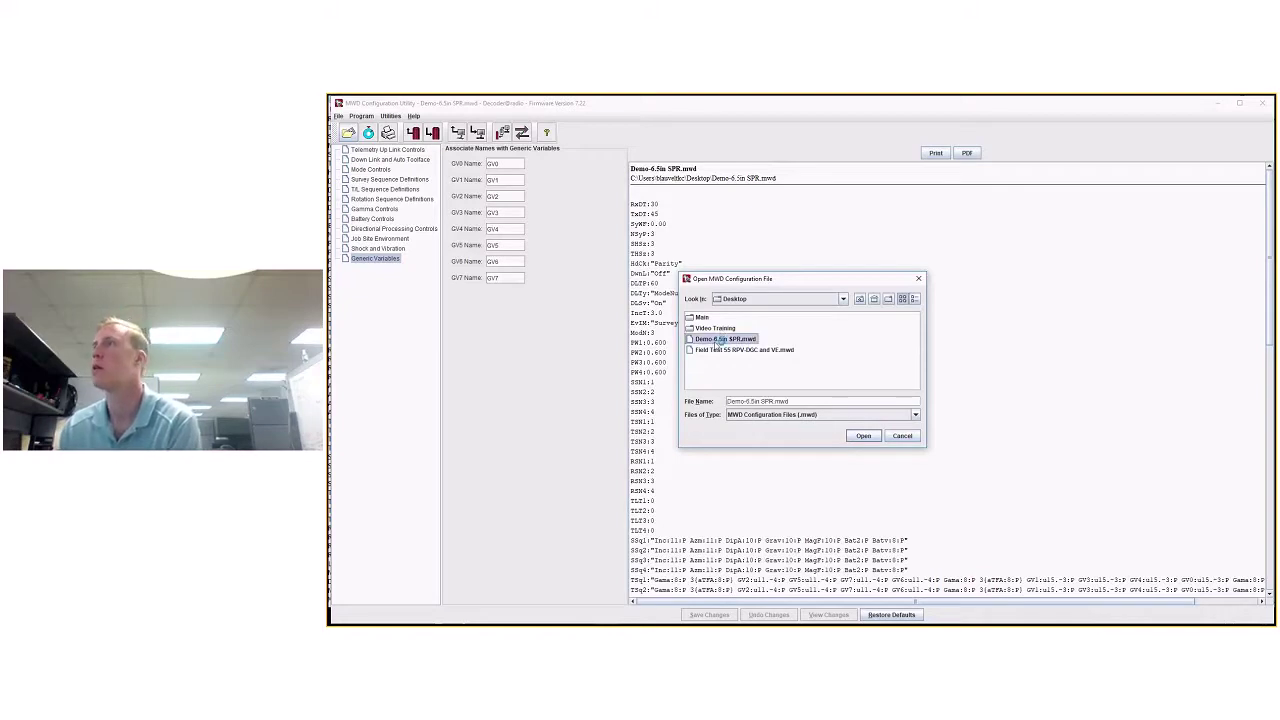
click(719, 354)
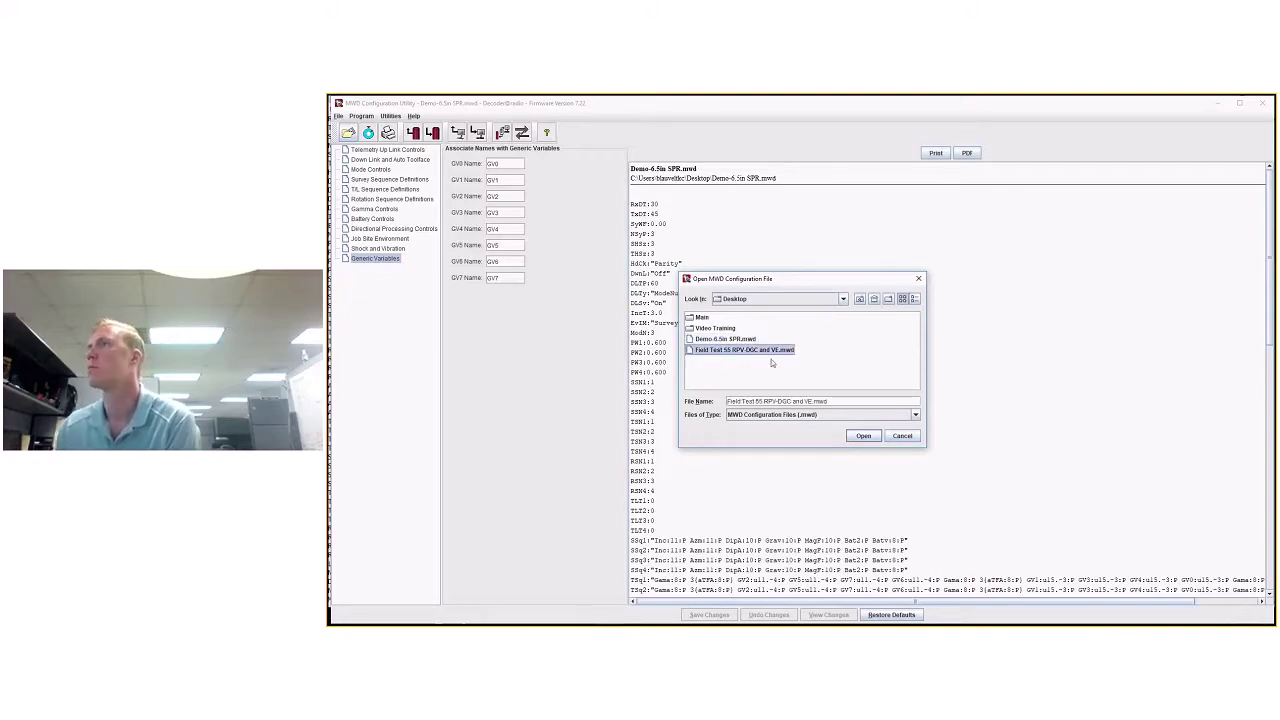
click(751, 341)
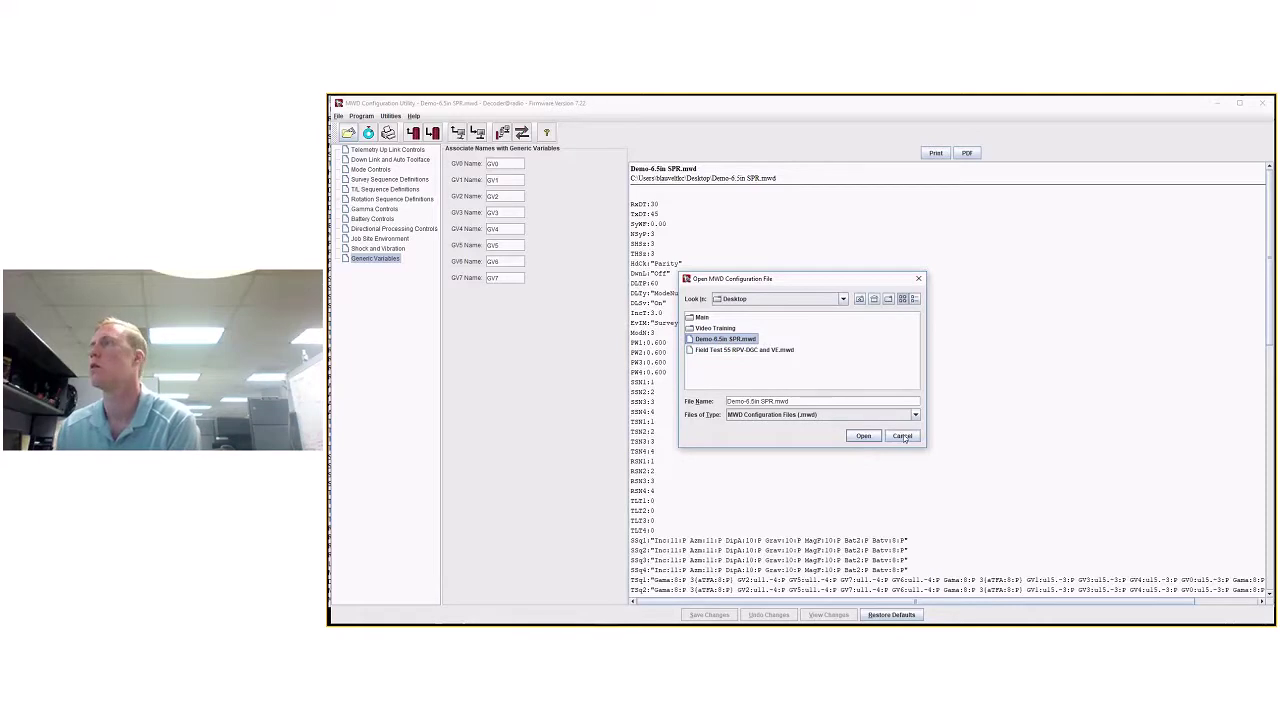
click(903, 437)
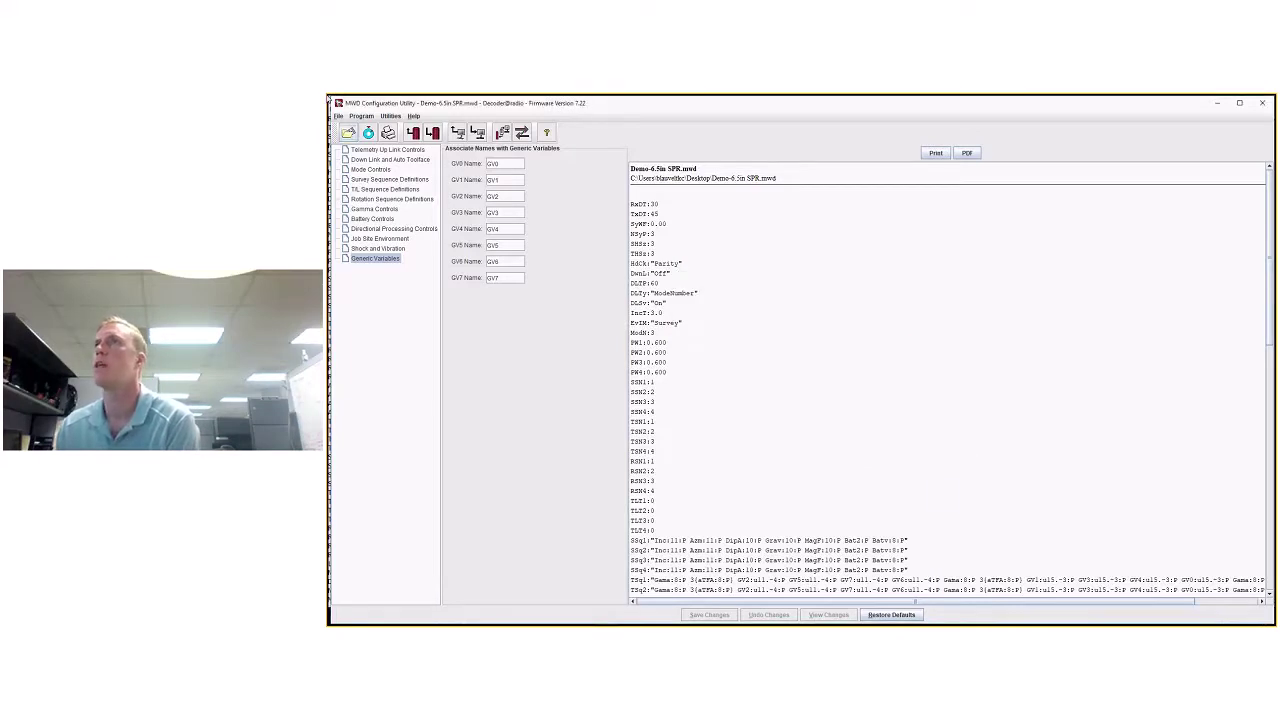
- Examine the commands for transferring and comparing tool and MWD decoder configurations, plus the other utilities and help options
click(362, 117)
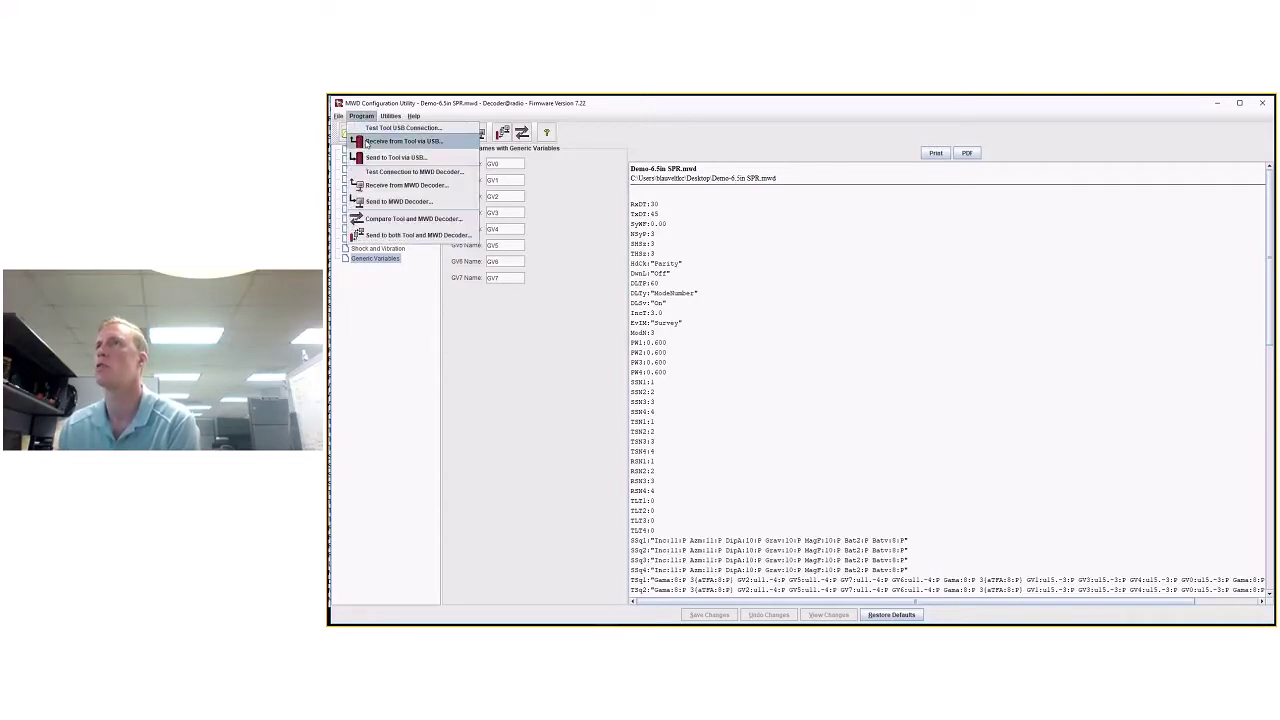
click(464, 280)
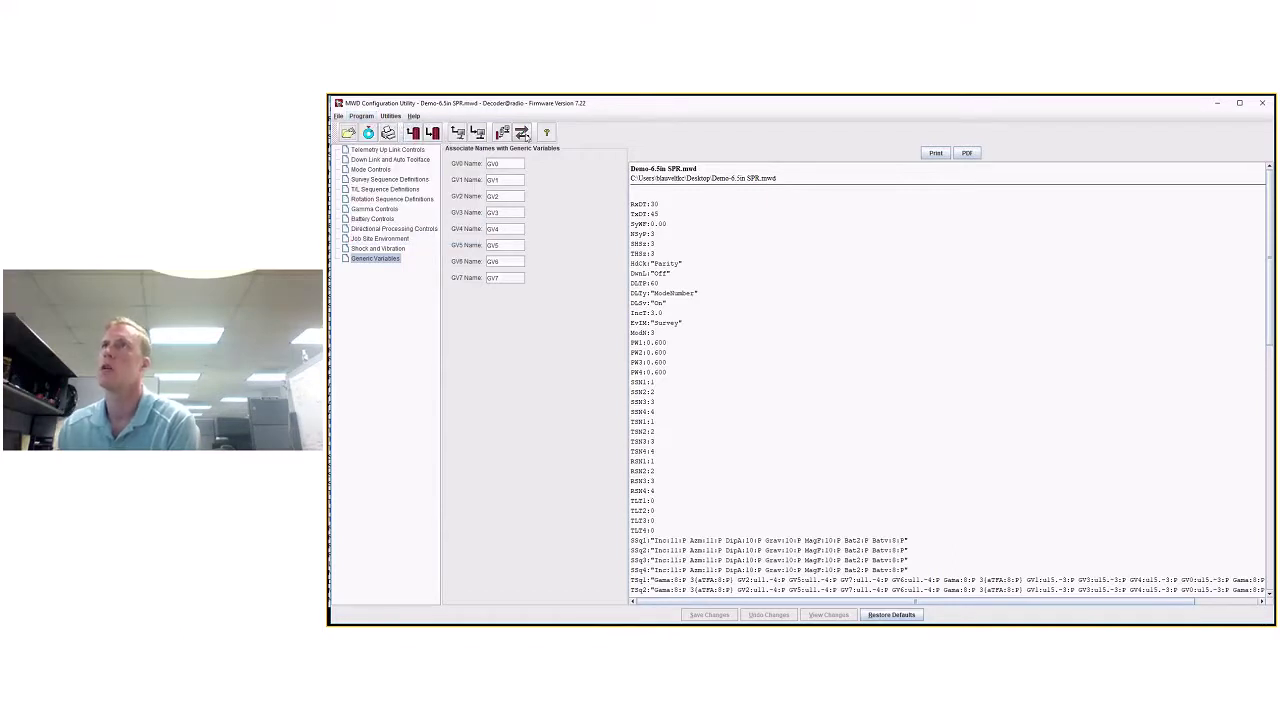
click(398, 117)
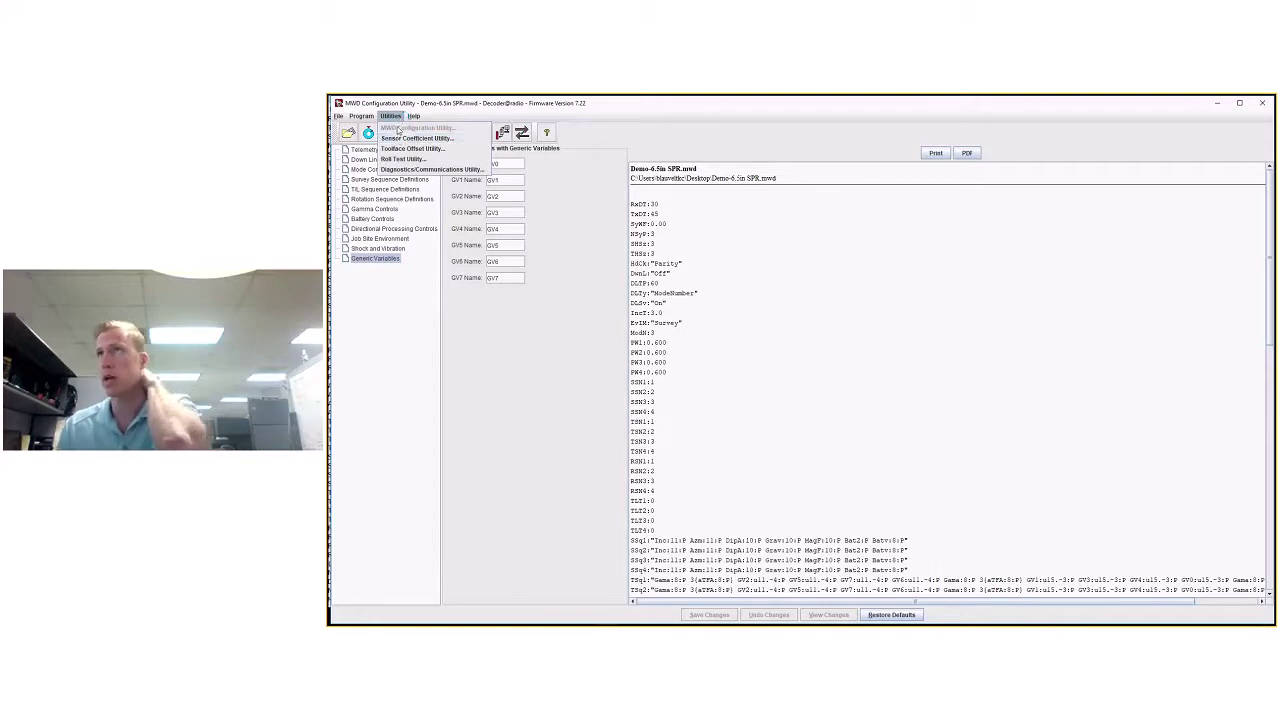
mouse_move(414, 118)
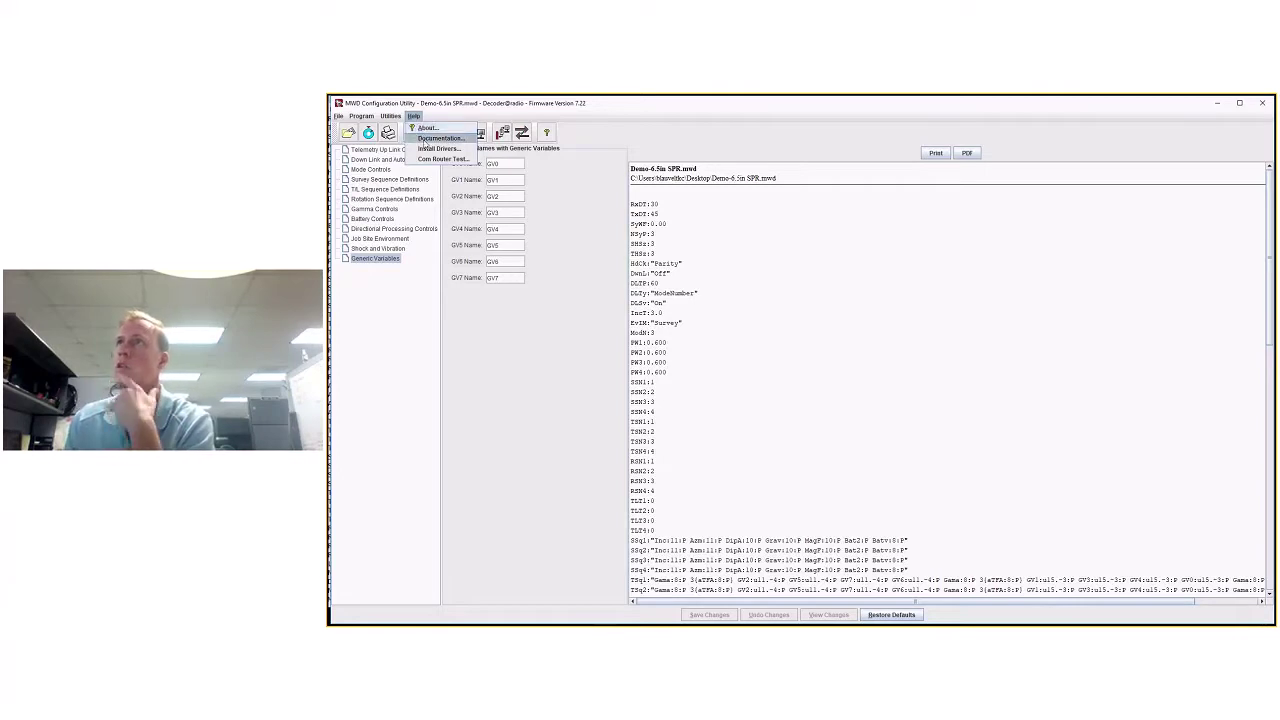
click(510, 343)
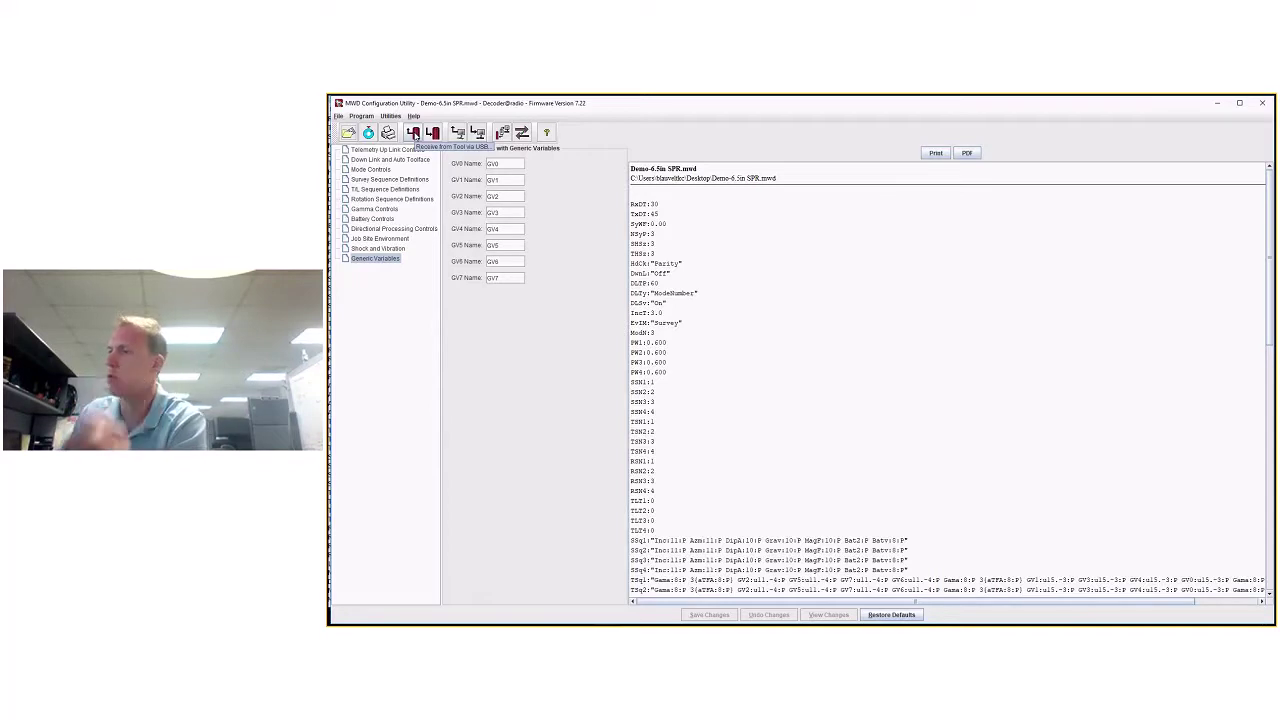
click(415, 135)
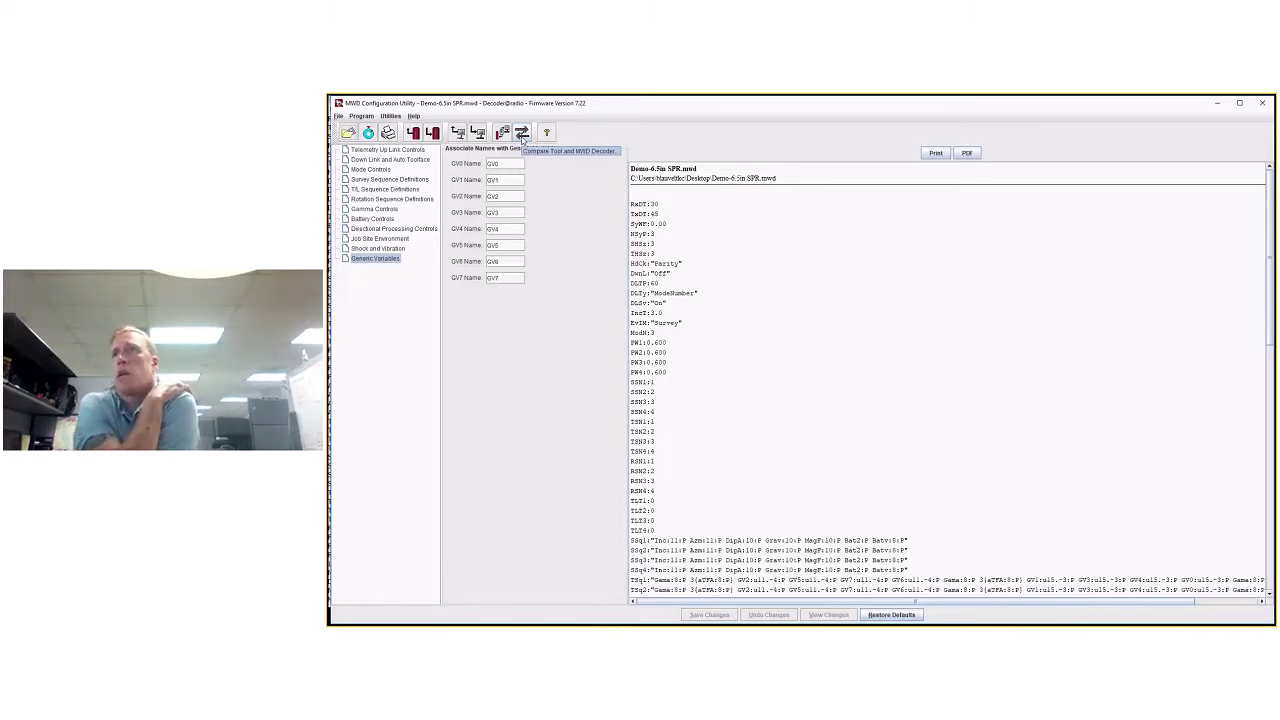
click(522, 135)
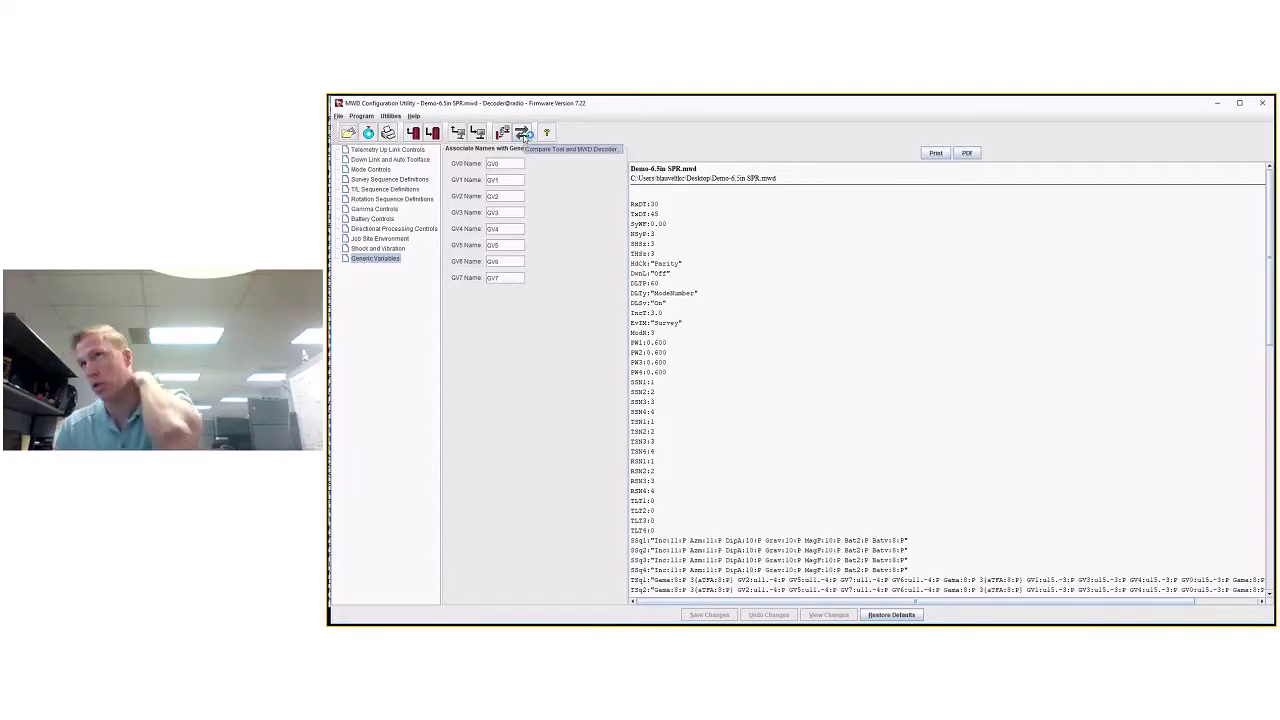